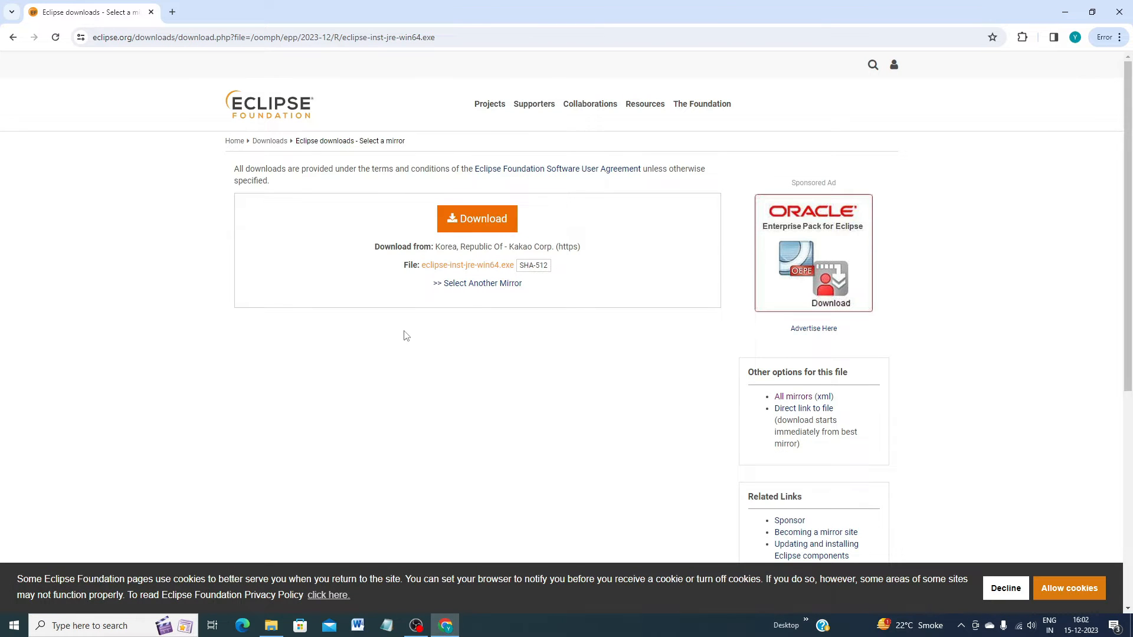
Step: Download eclipse-inst-jre-win64.exe from the Eclipse site and run it from the Downloads folder
click(460, 223)
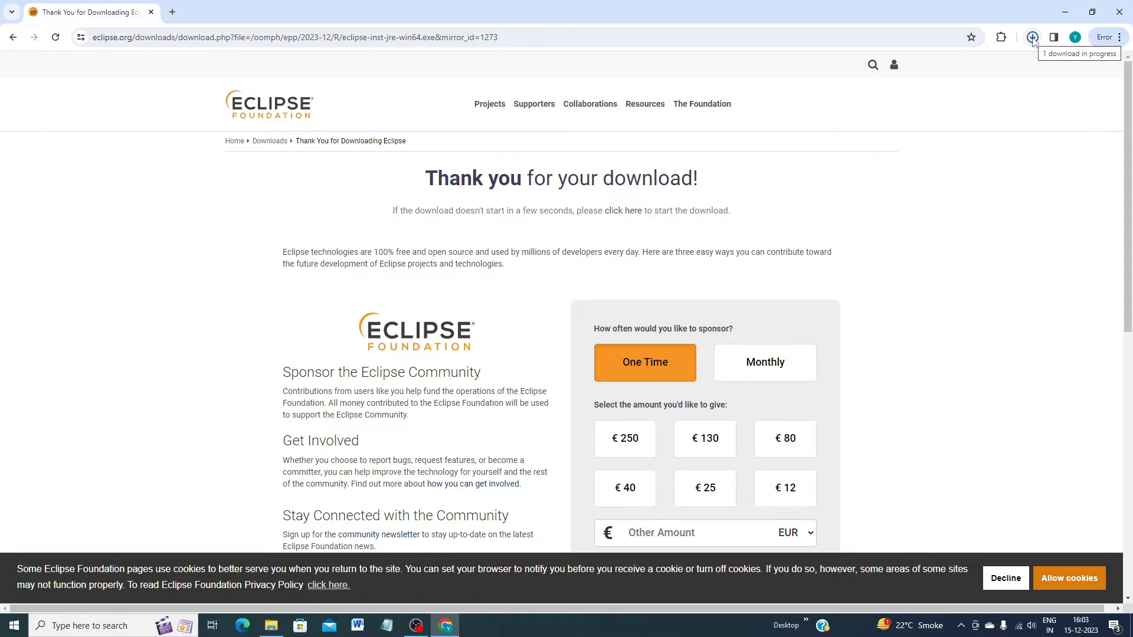
click(1066, 12)
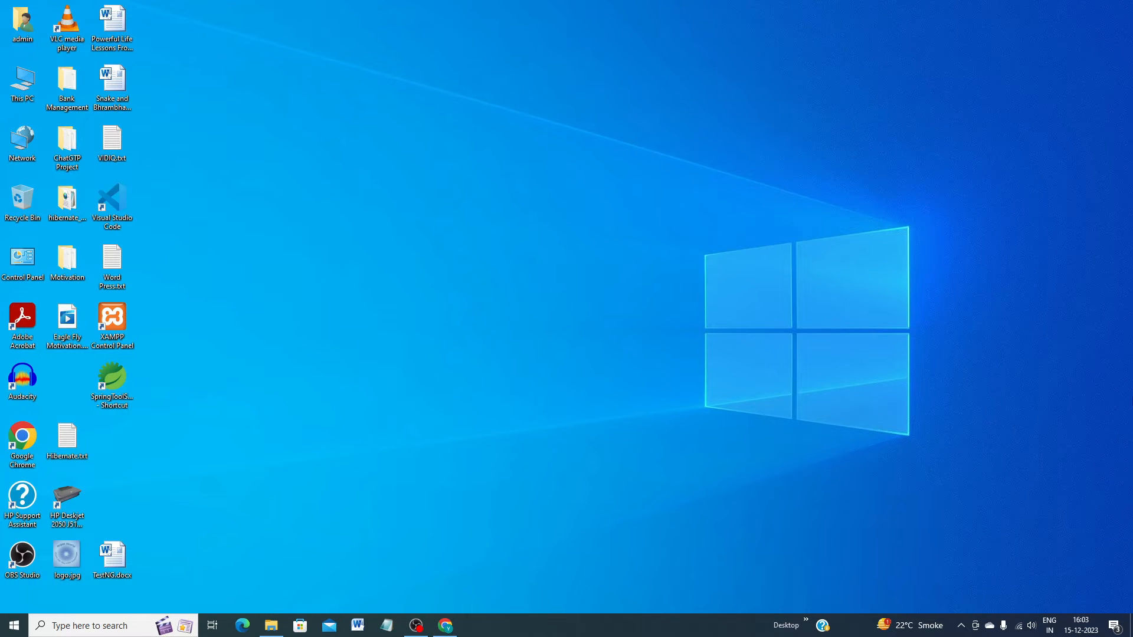
double_click(21, 84)
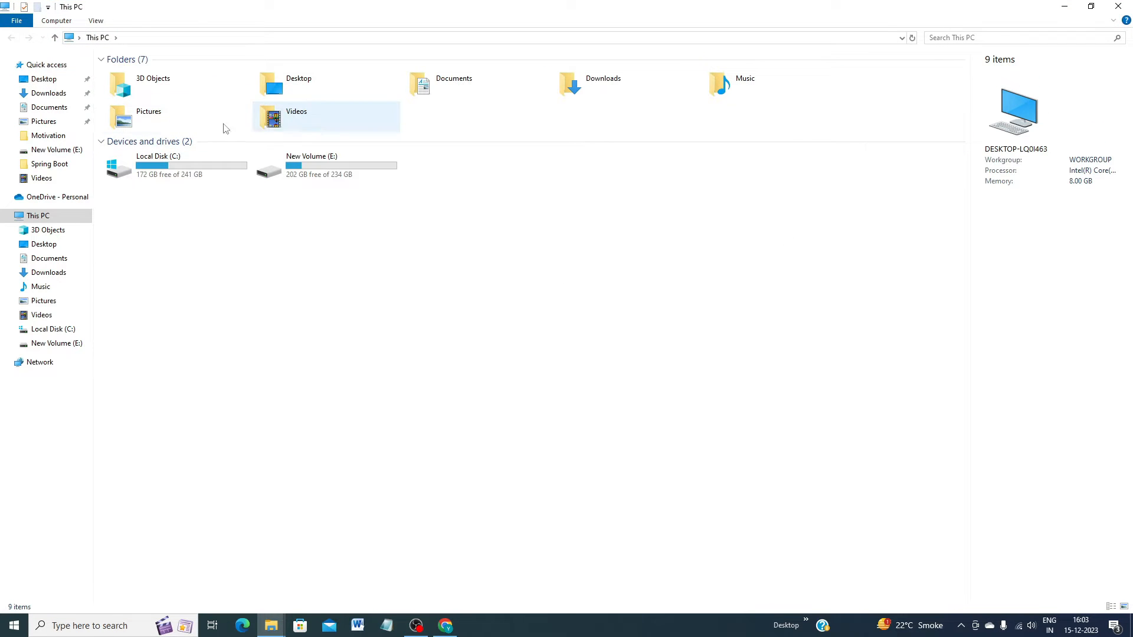
double_click(604, 83)
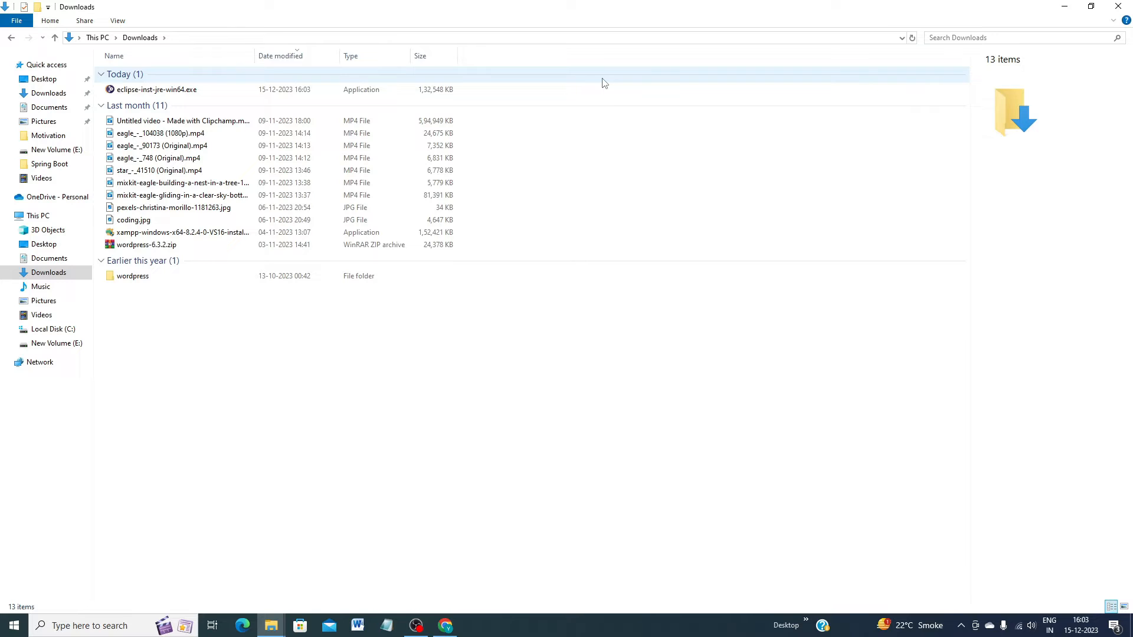
double_click(189, 94)
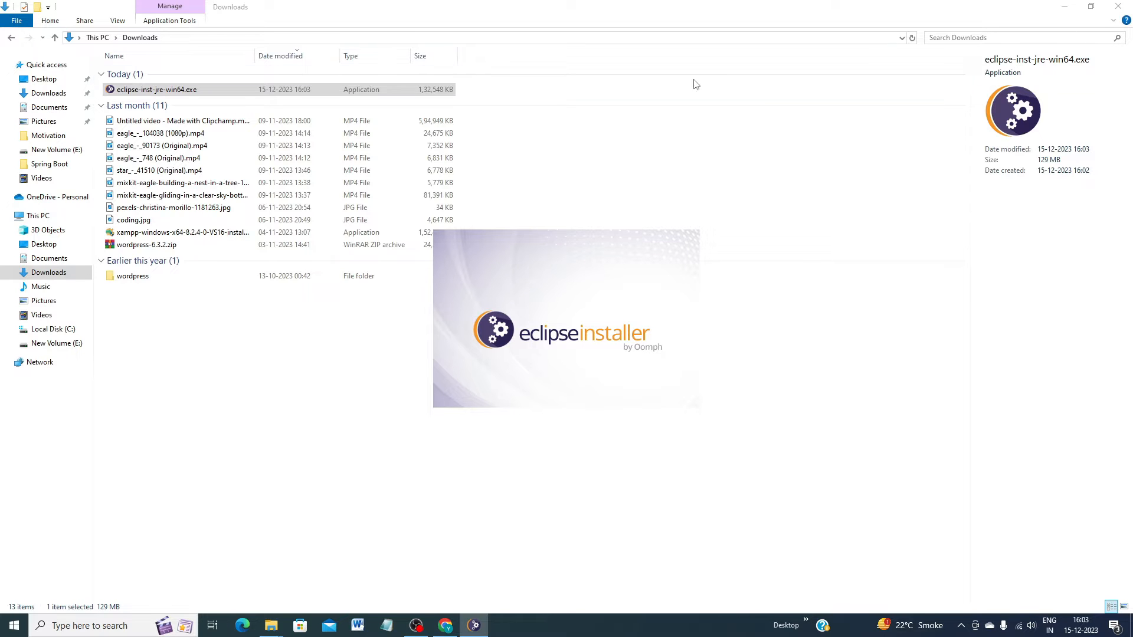
click(1064, 9)
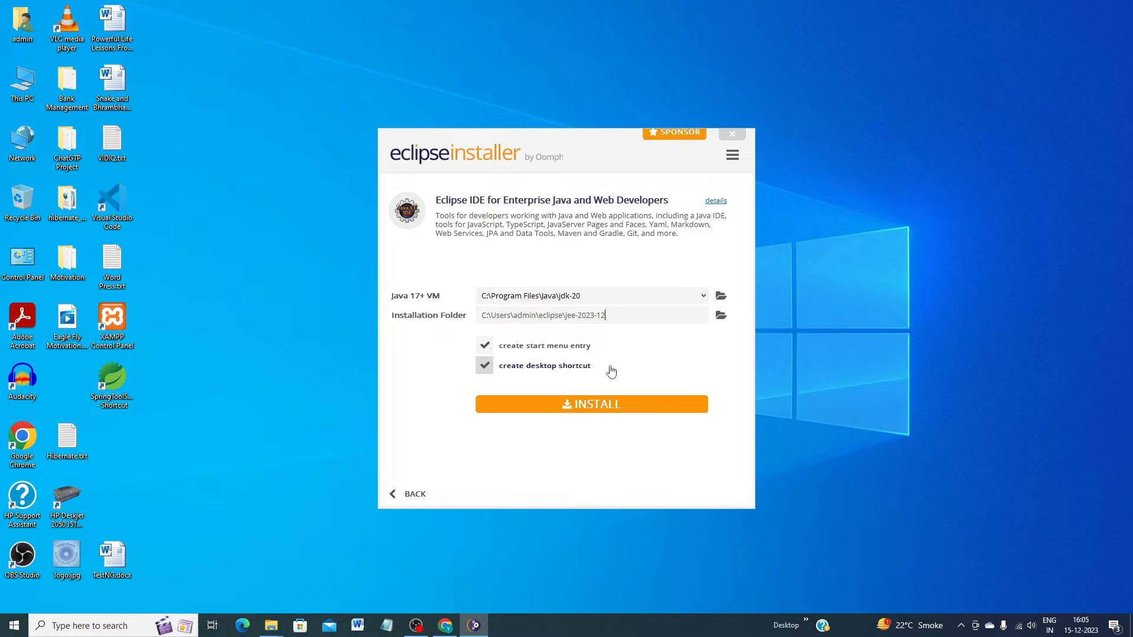
Step: Install Eclipse IDE for Enterprise Java and Web Developers in C:\Users\admin\eclipse\jee-2023-12 and launch it
click(589, 408)
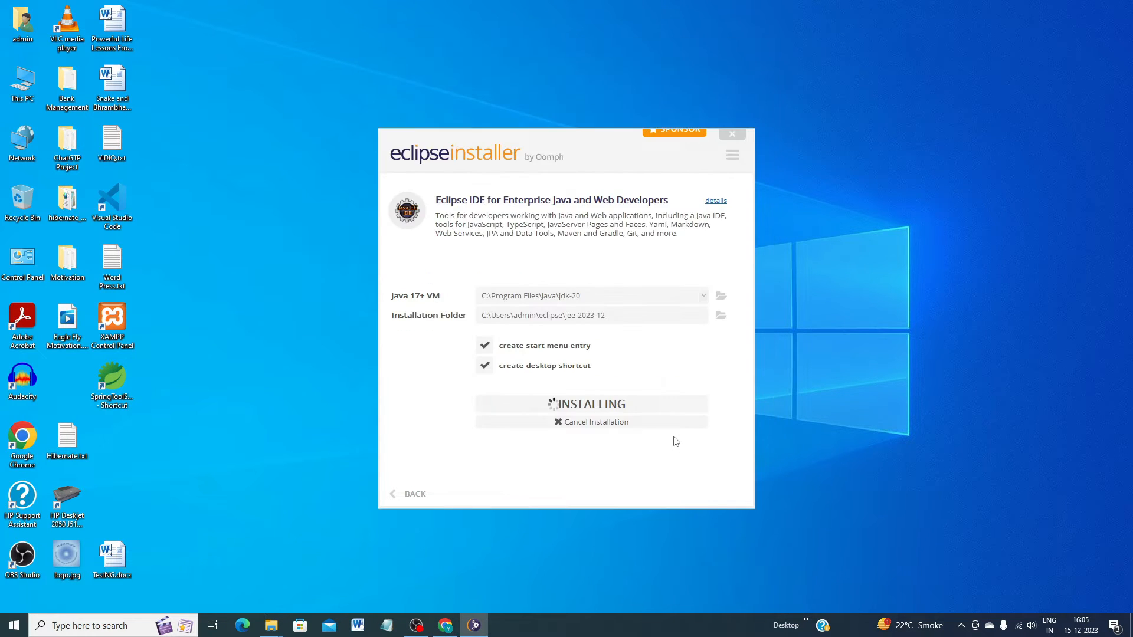
click(676, 439)
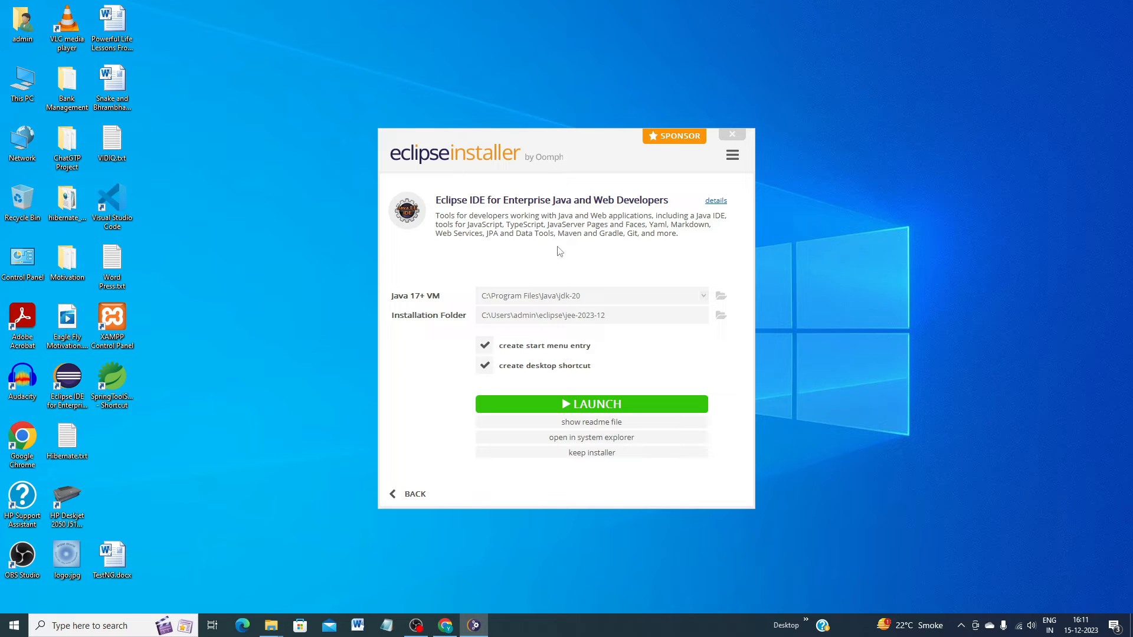
click(628, 408)
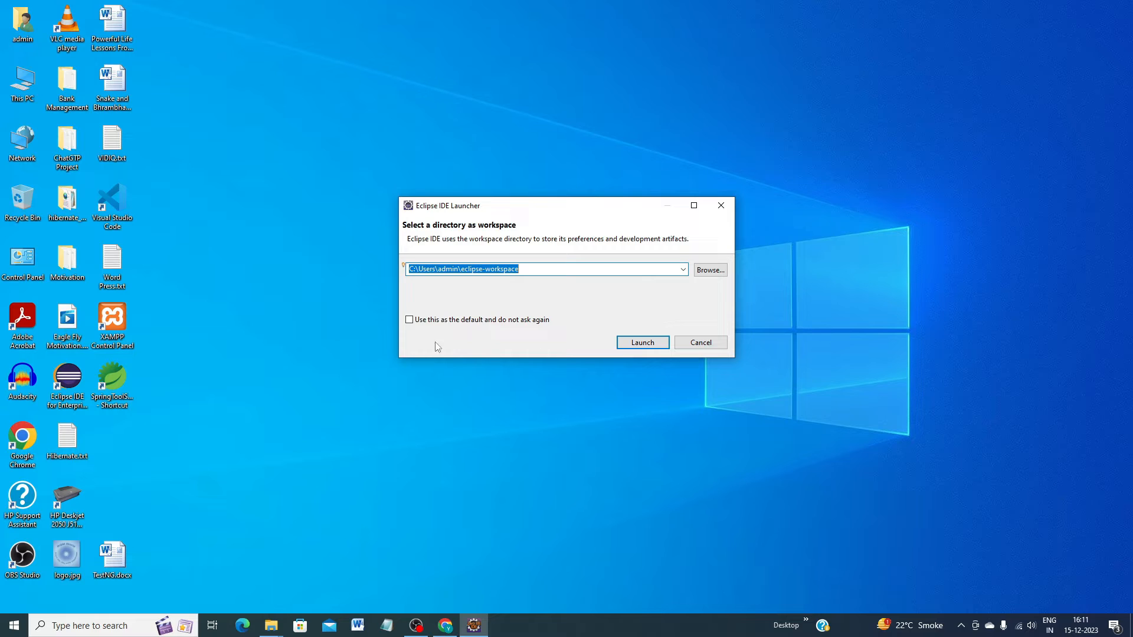
Step: Start Eclipse with the workspace C:\Users\admin\eclipse-workspace and close the Welcome page in the maximized window
click(539, 273)
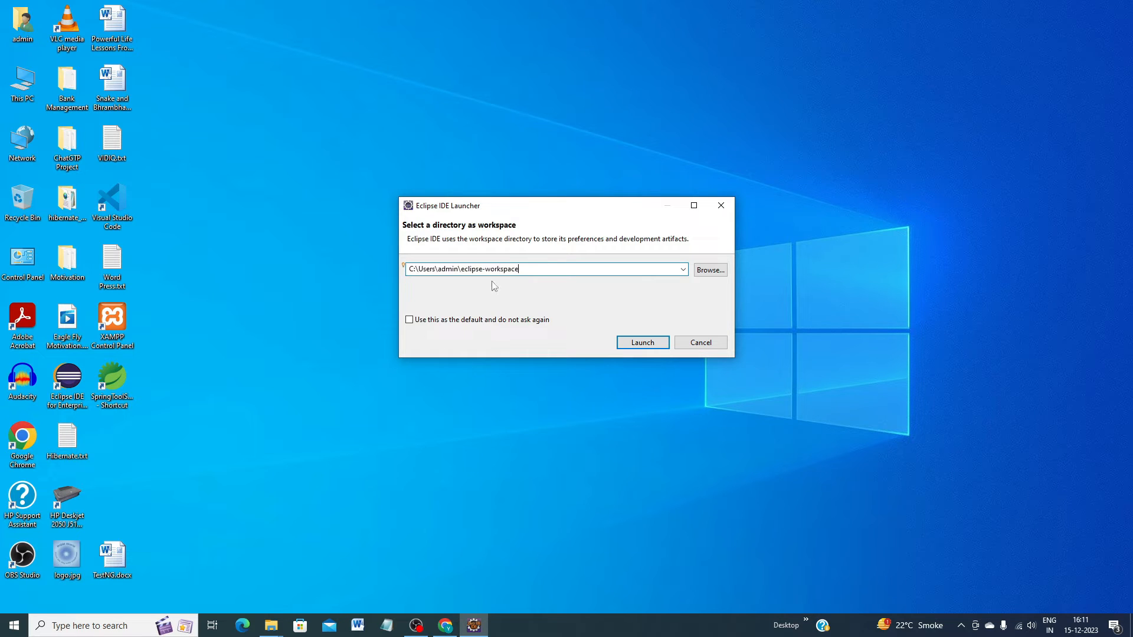
click(643, 343)
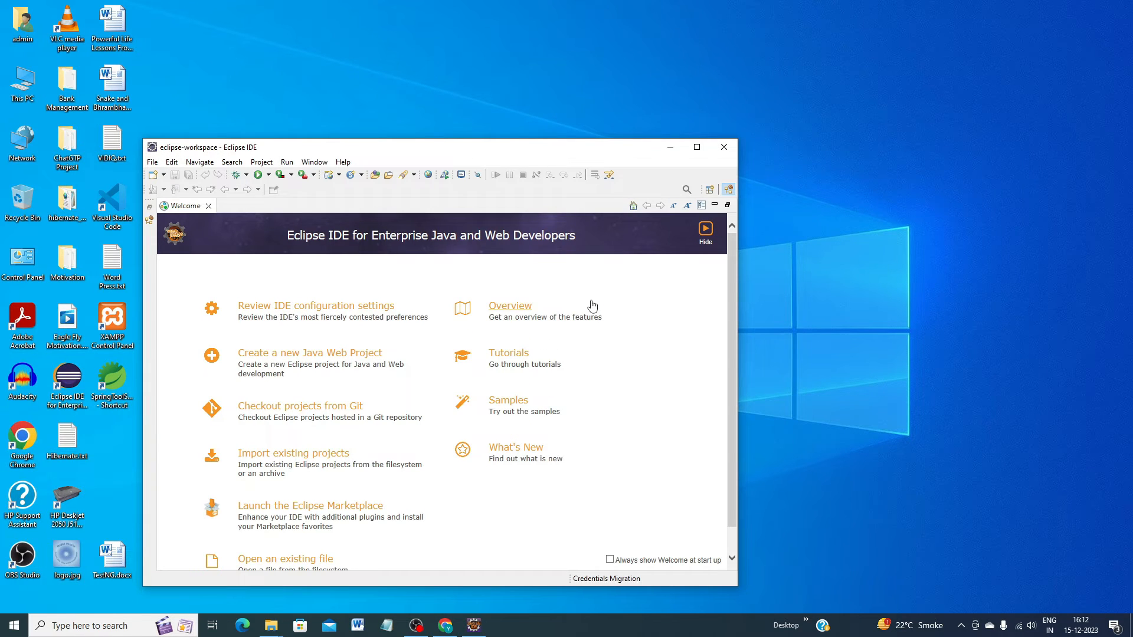
click(697, 147)
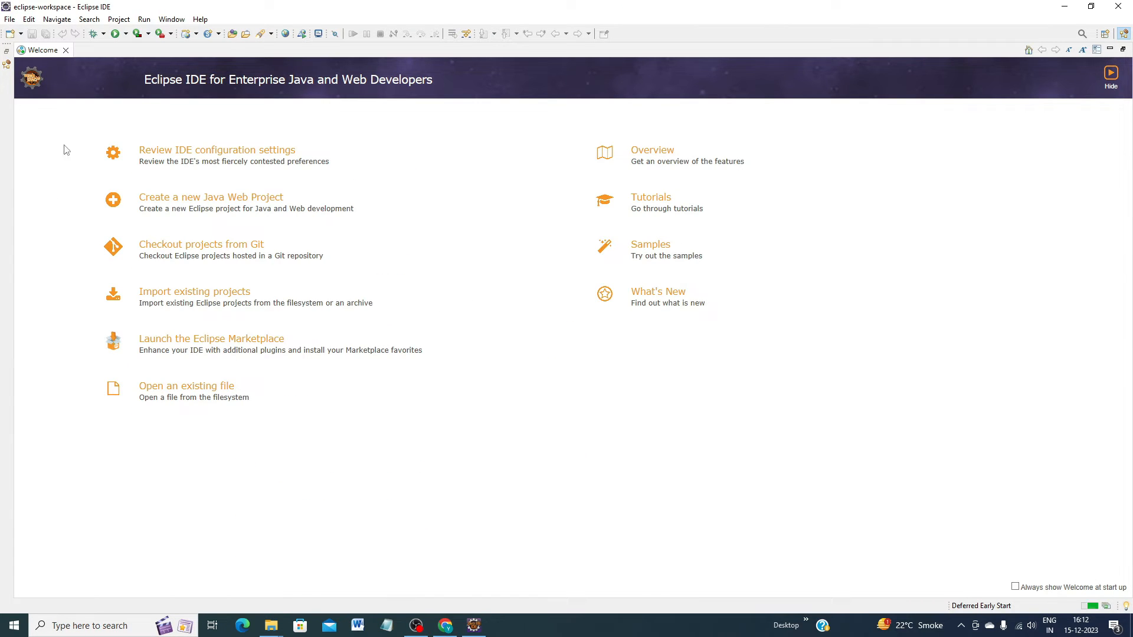
click(66, 50)
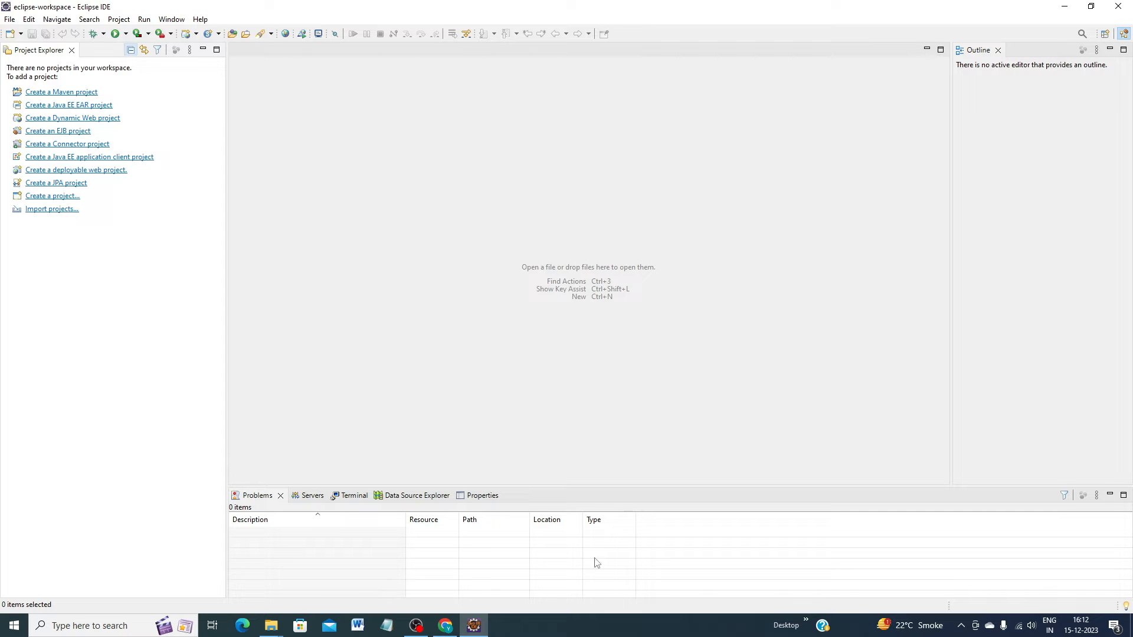
Step: Begin defining a new server of the Apache type Tomcat v10.0 Server with host name localhost
click(313, 497)
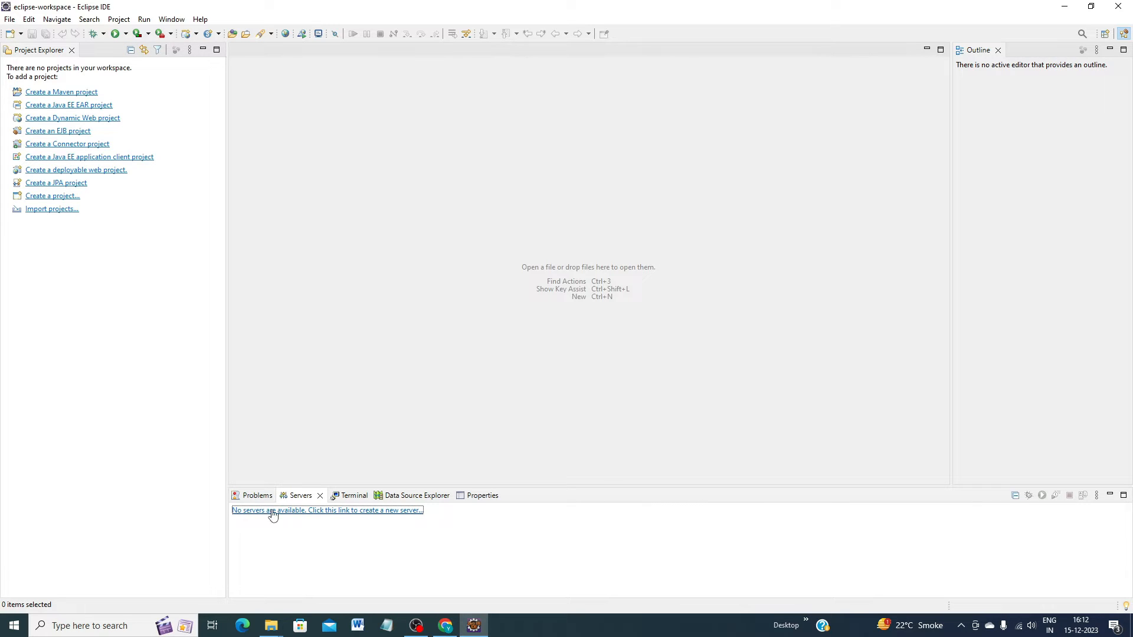
click(355, 512)
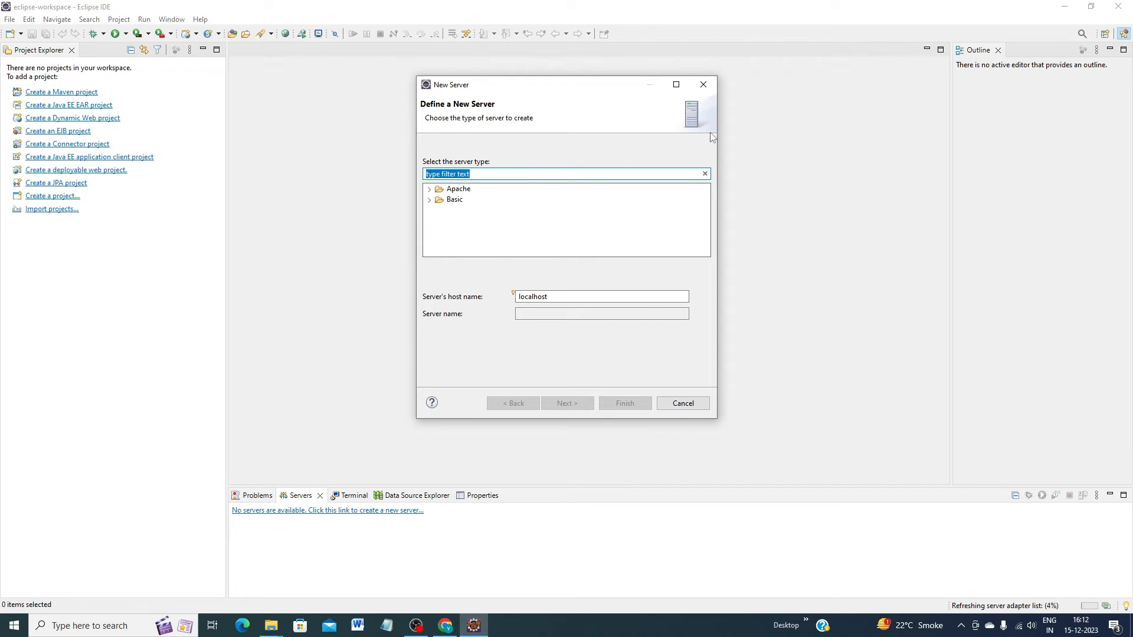
click(430, 190)
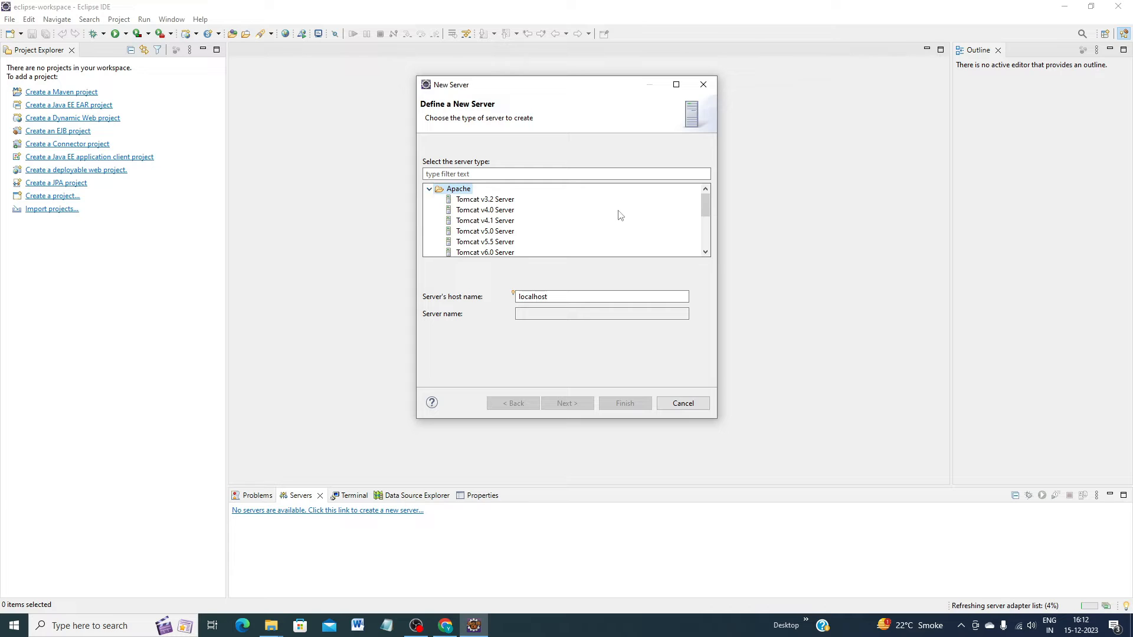
scroll(600, 220, down, 2)
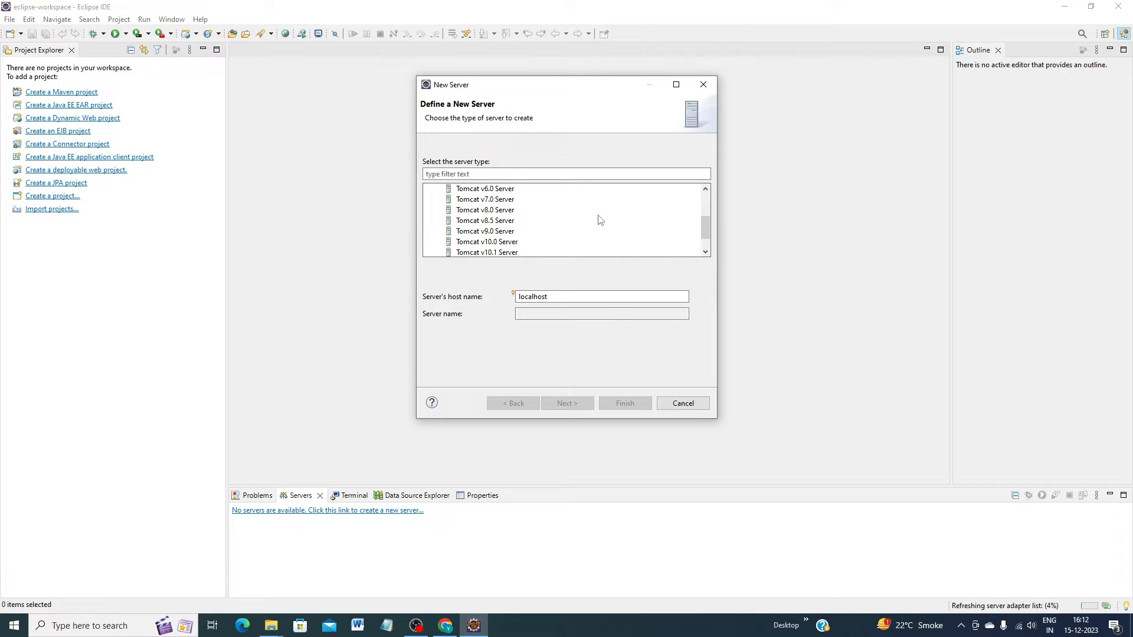
click(489, 241)
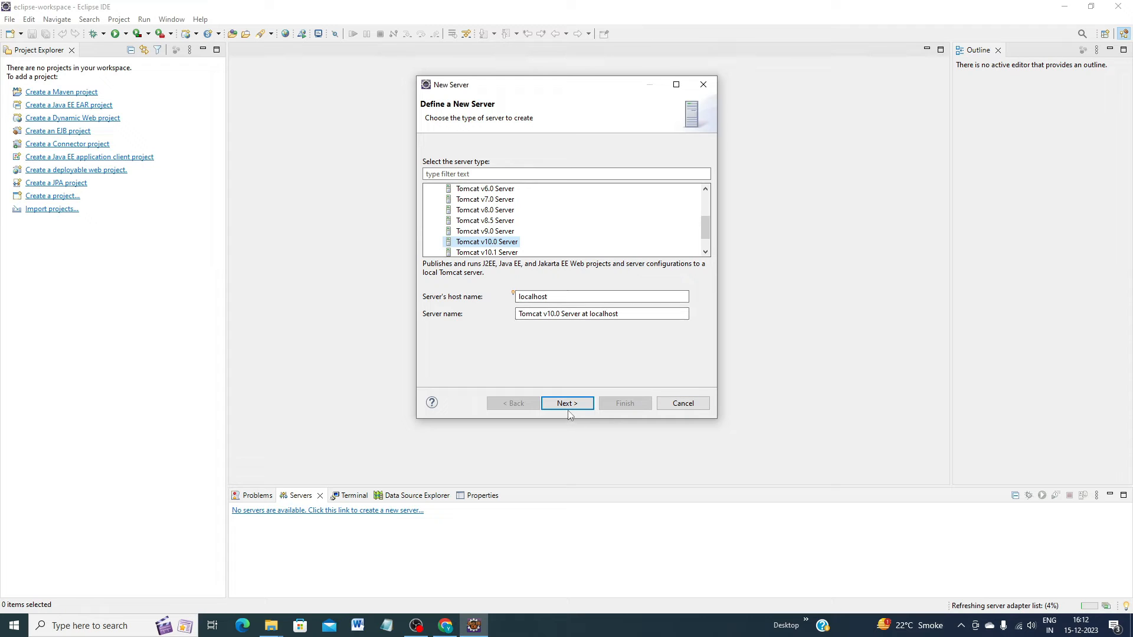
click(563, 405)
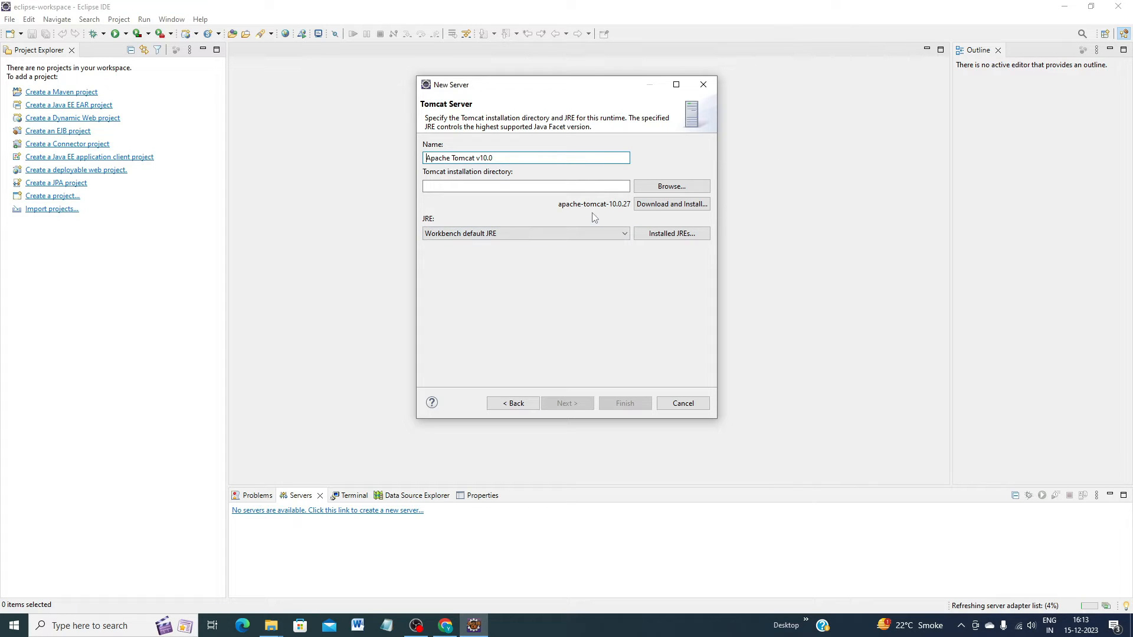
Step: Accept the license, download and install apache-tomcat-10.0.27 into E:\Tomcat Server, and finish creating the server
click(672, 205)
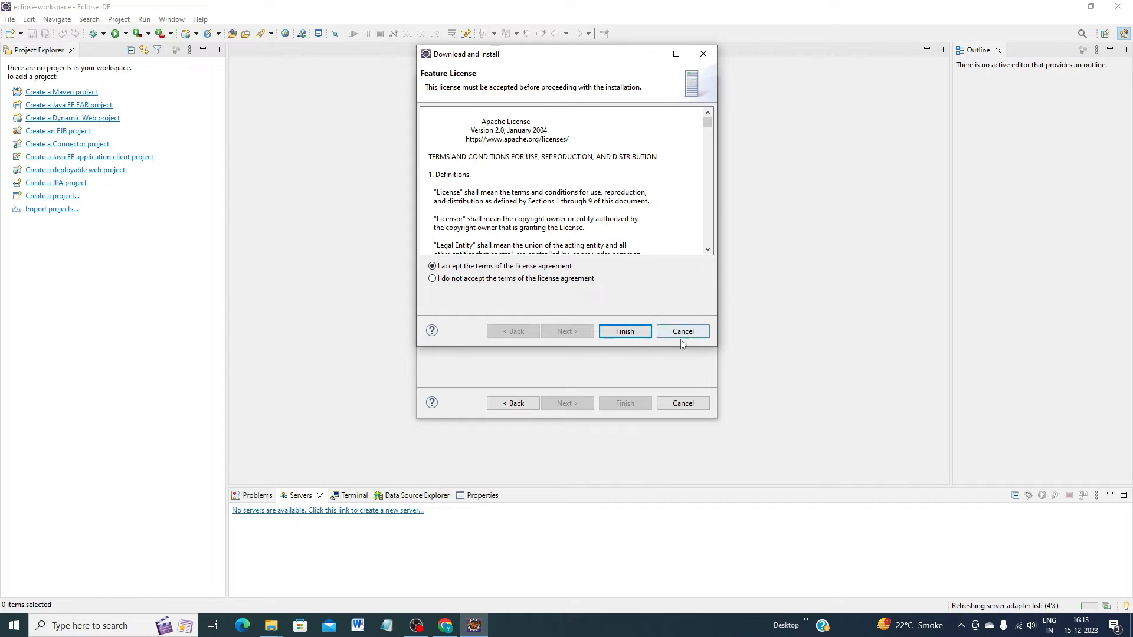
click(625, 331)
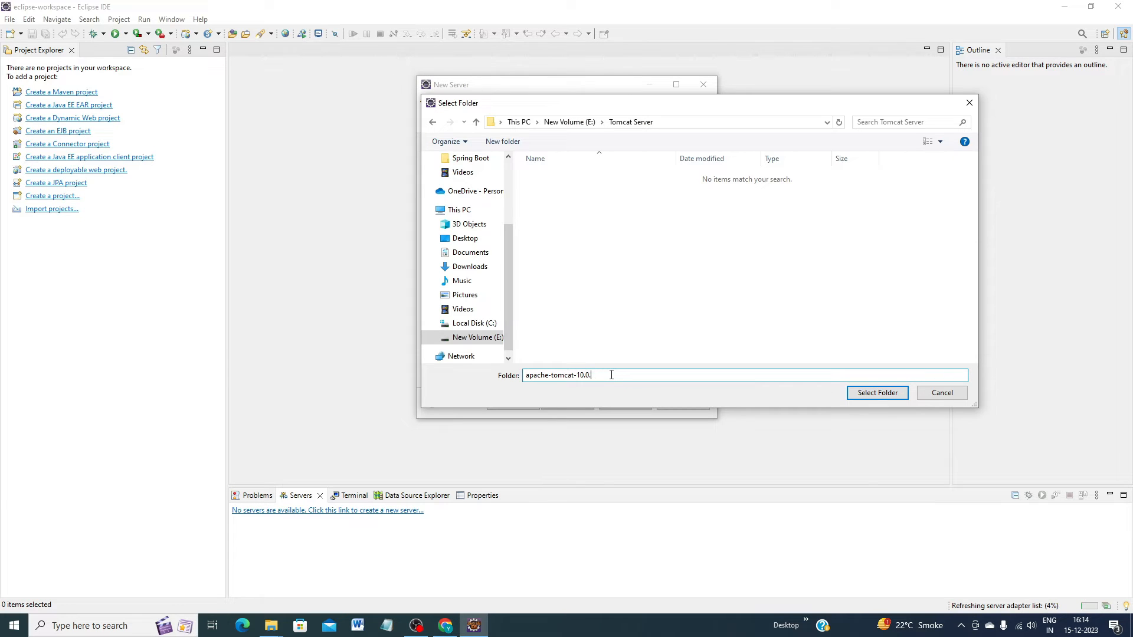
click(874, 394)
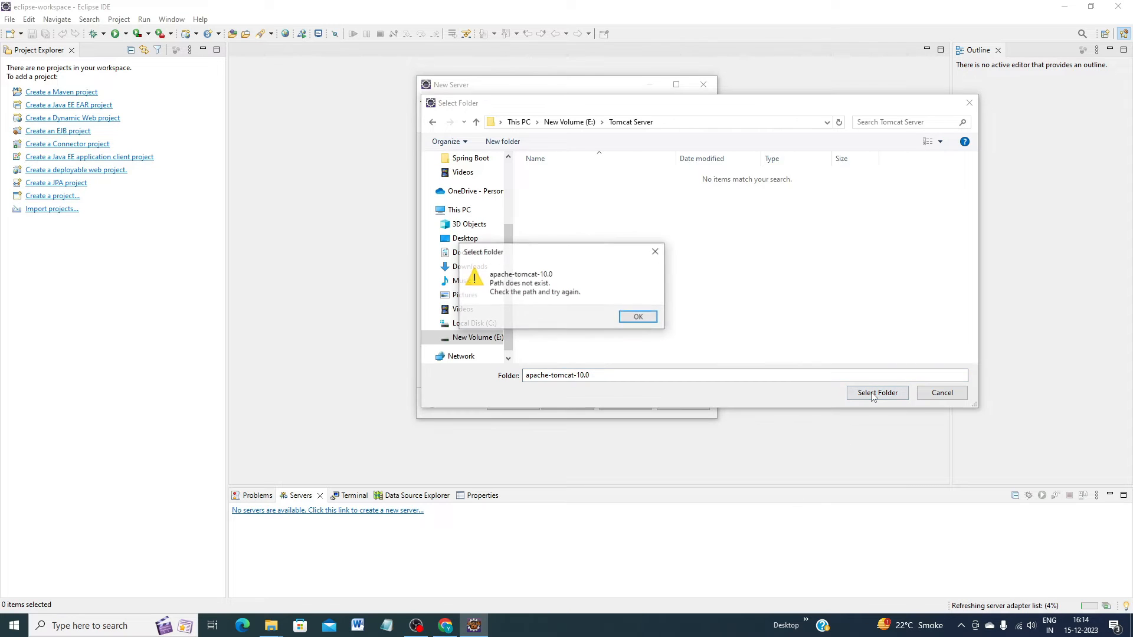
click(648, 323)
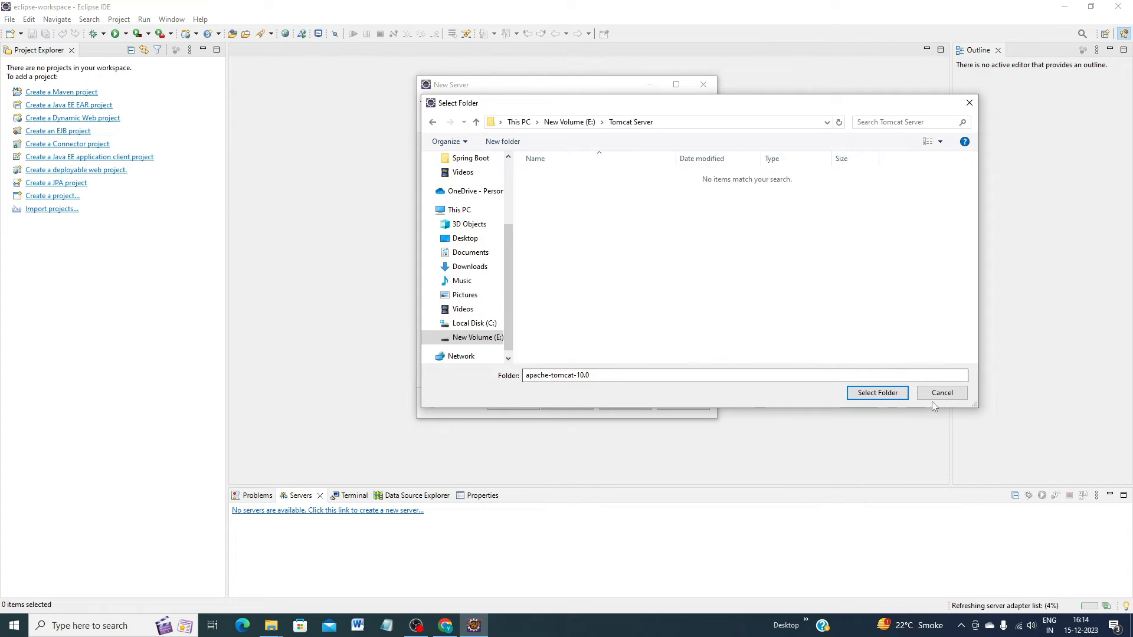
click(628, 123)
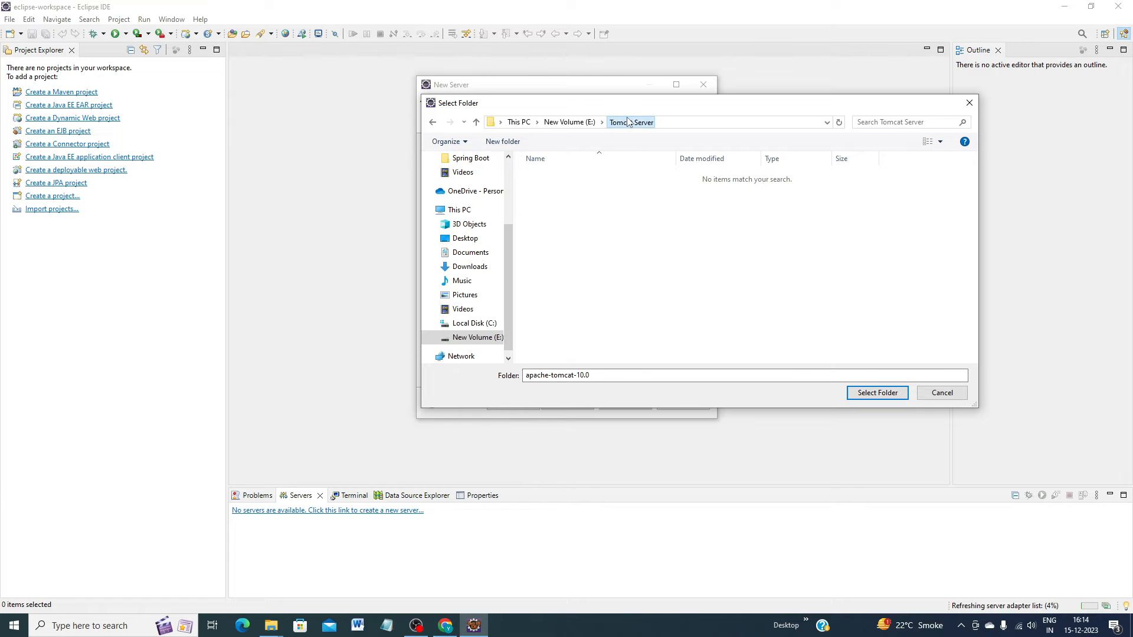
click(875, 393)
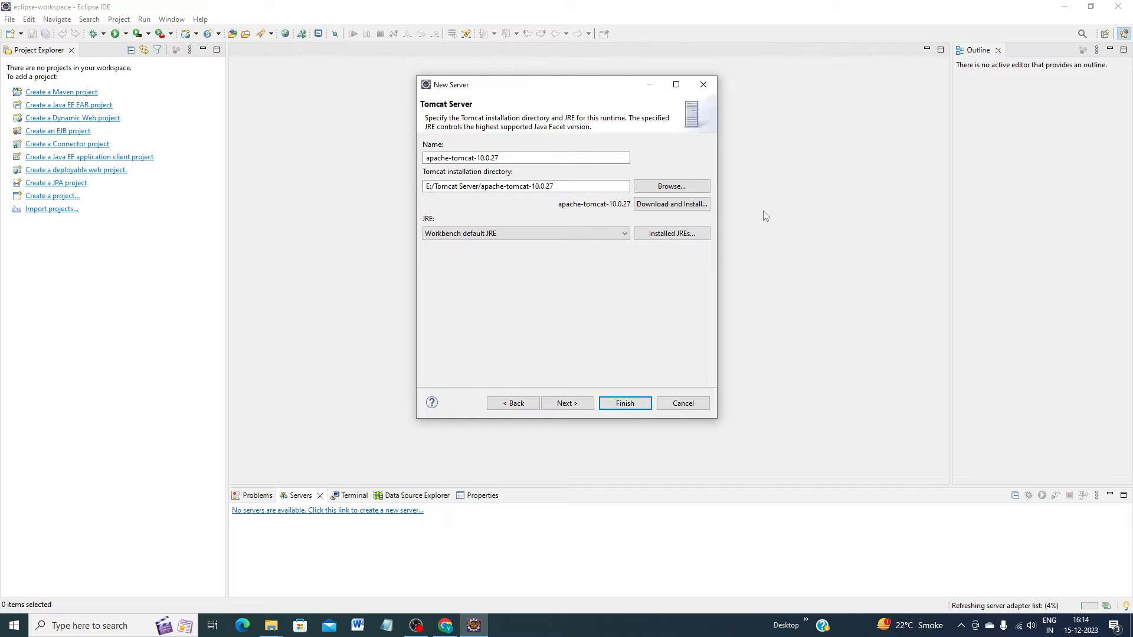
click(625, 405)
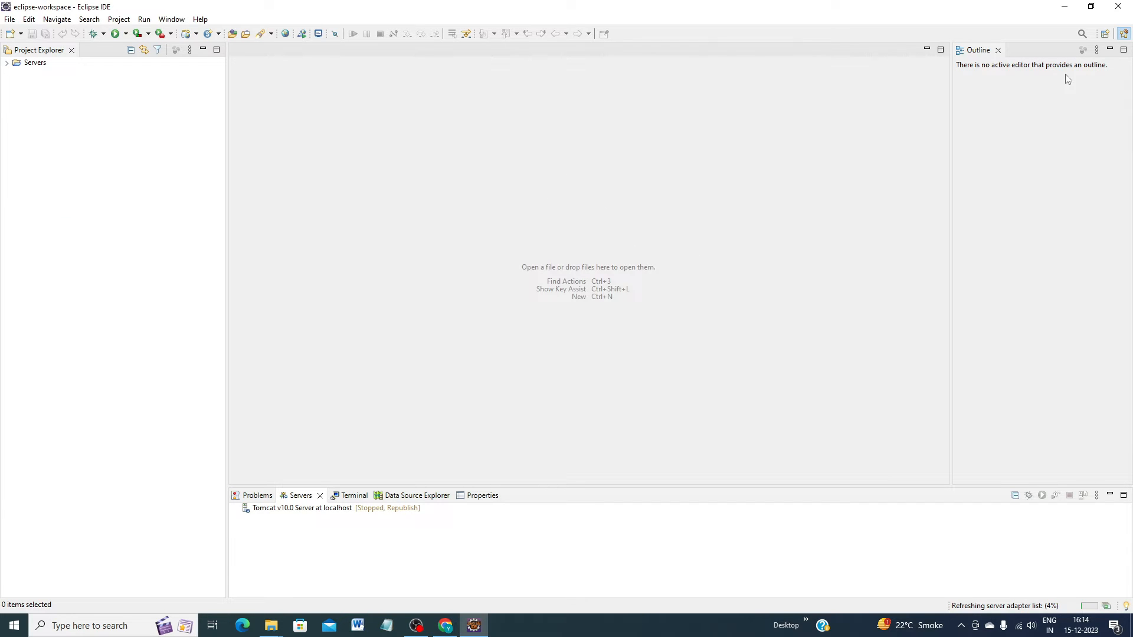
Step: Inspect the contents of the Servers project and the Tomcat v10.0 entry in the enlarged Servers view
click(7, 63)
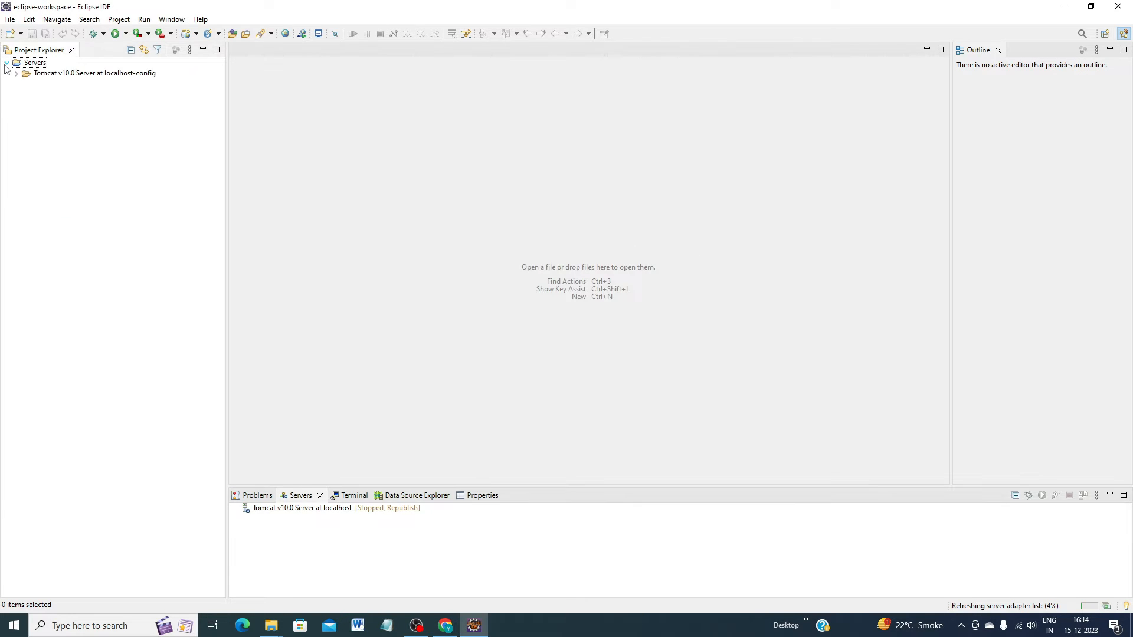
double_click(301, 495)
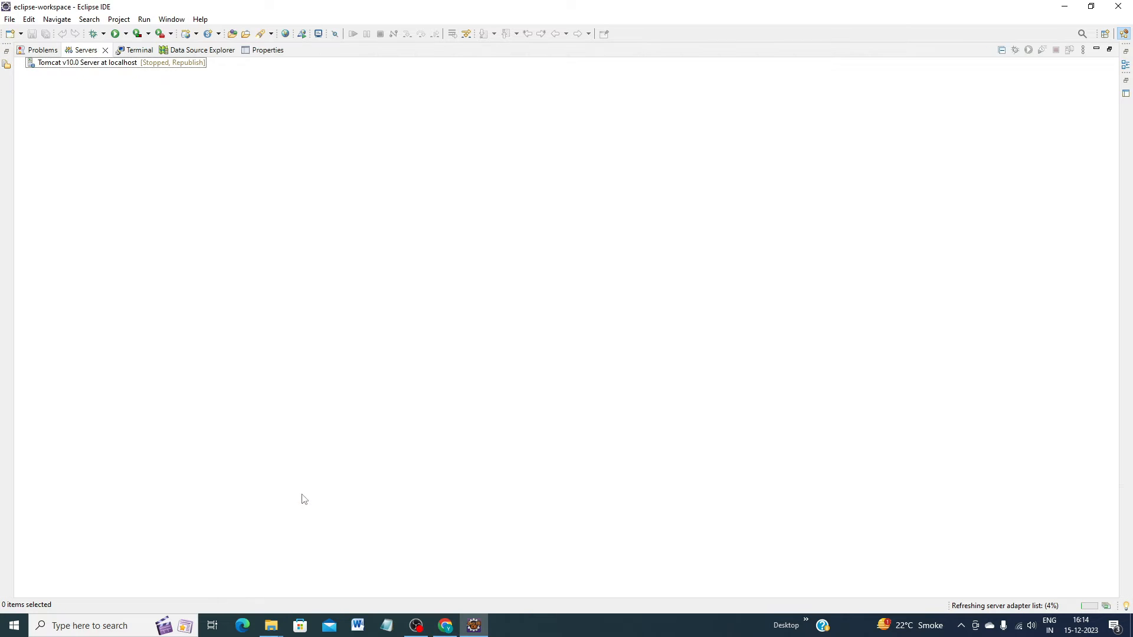
double_click(59, 65)
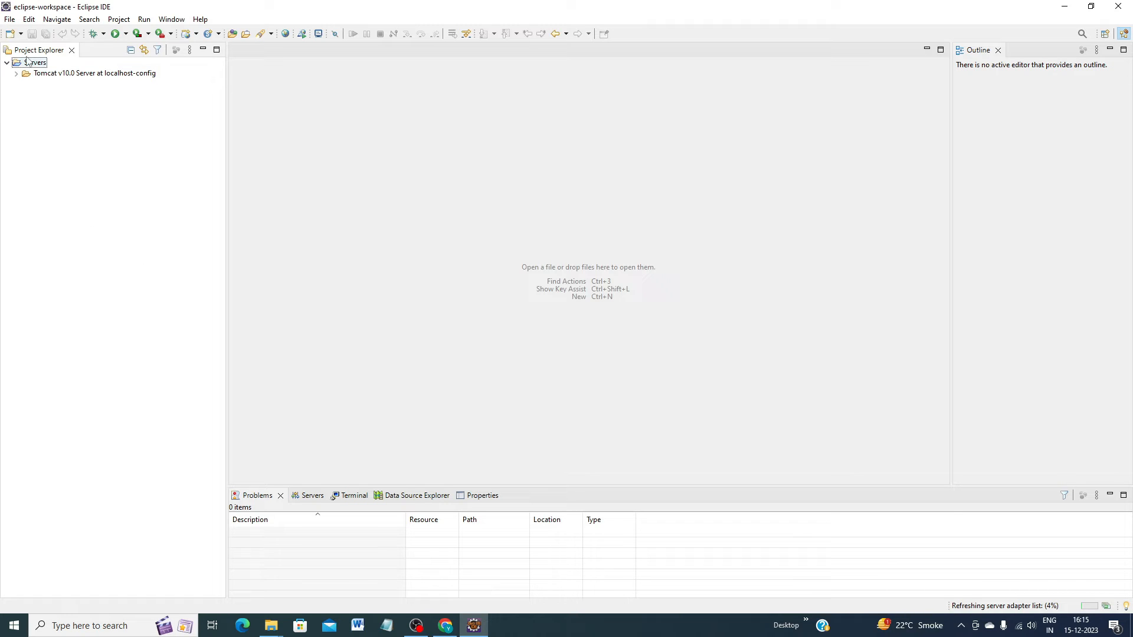
Step: Create a new Java project named DemoJava in the default location with the JavaSE-20 execution environment
click(9, 20)
mouse_move(13, 34)
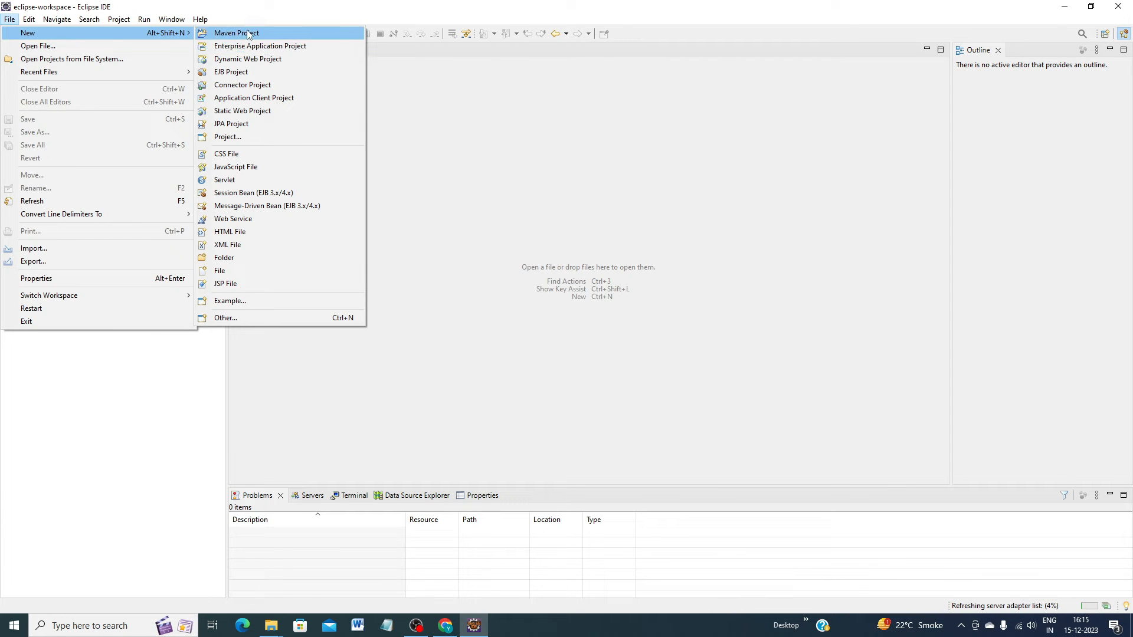
click(256, 322)
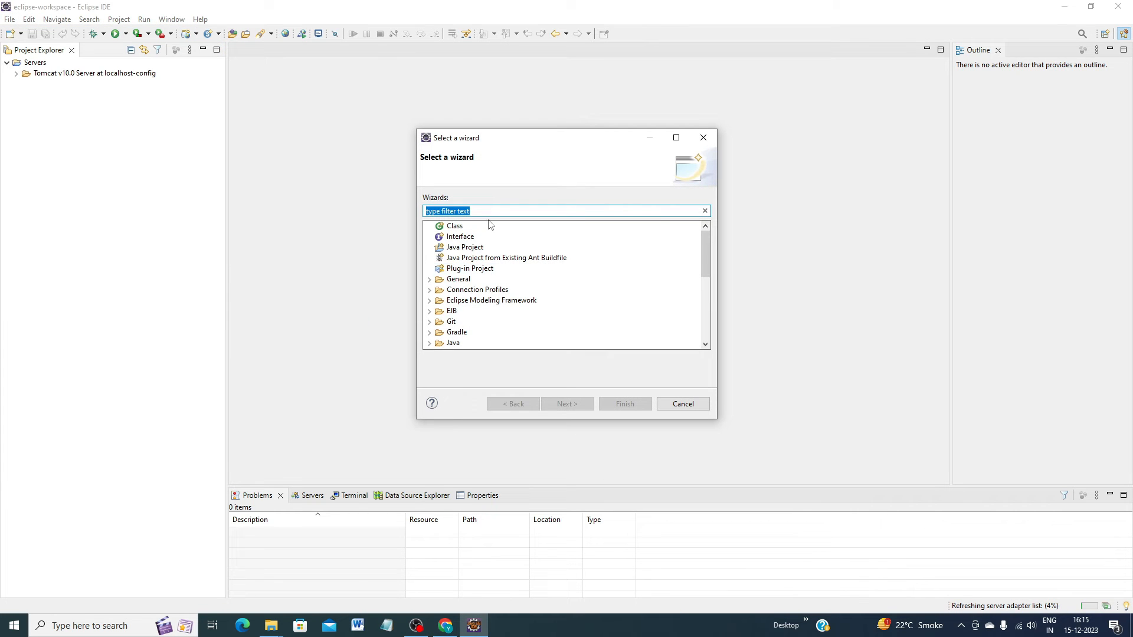
click(474, 250)
click(568, 403)
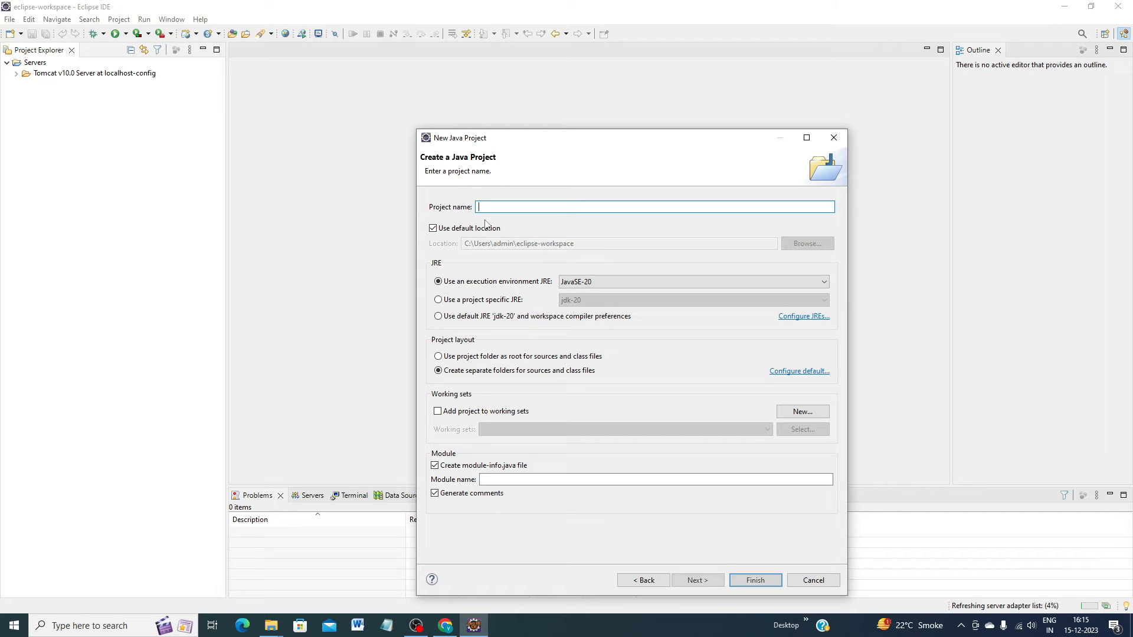
text(Demo)
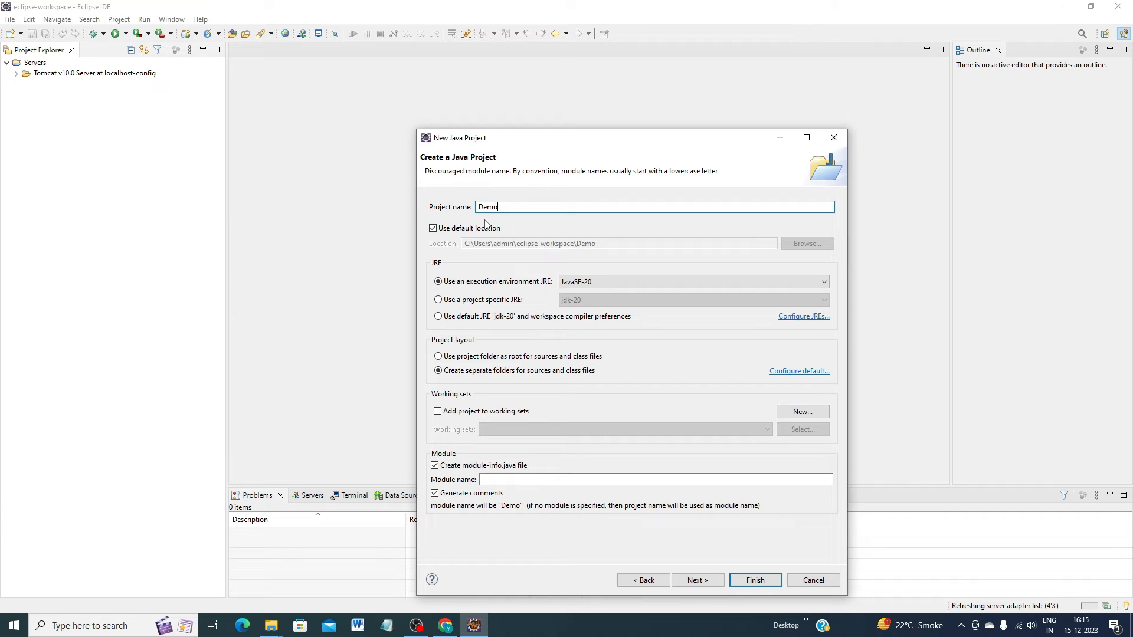
text(Java)
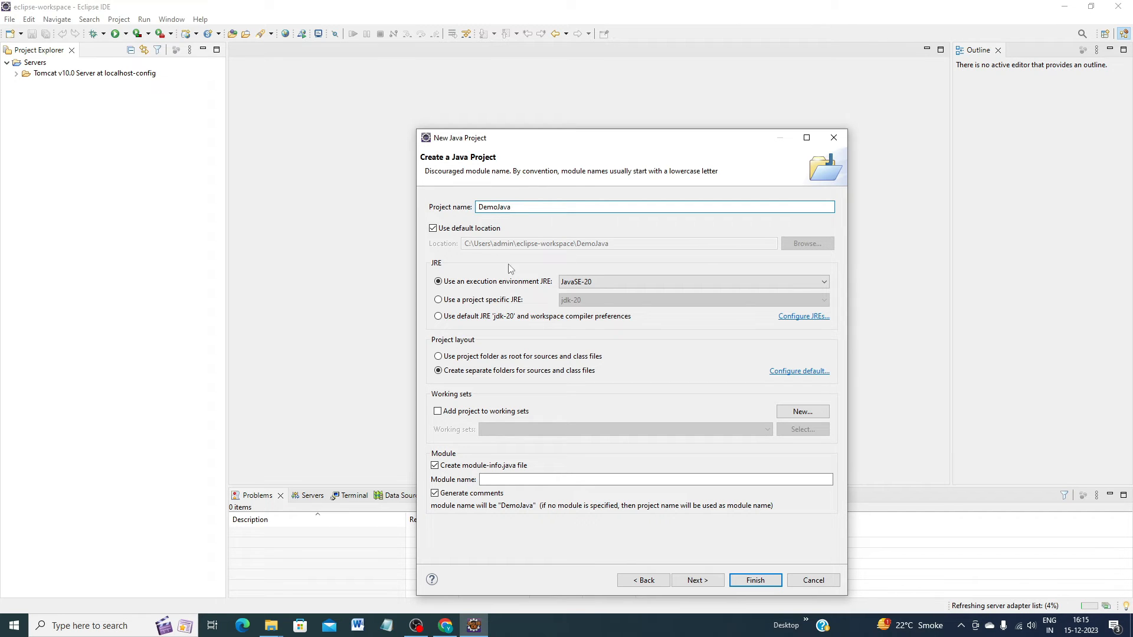
click(756, 580)
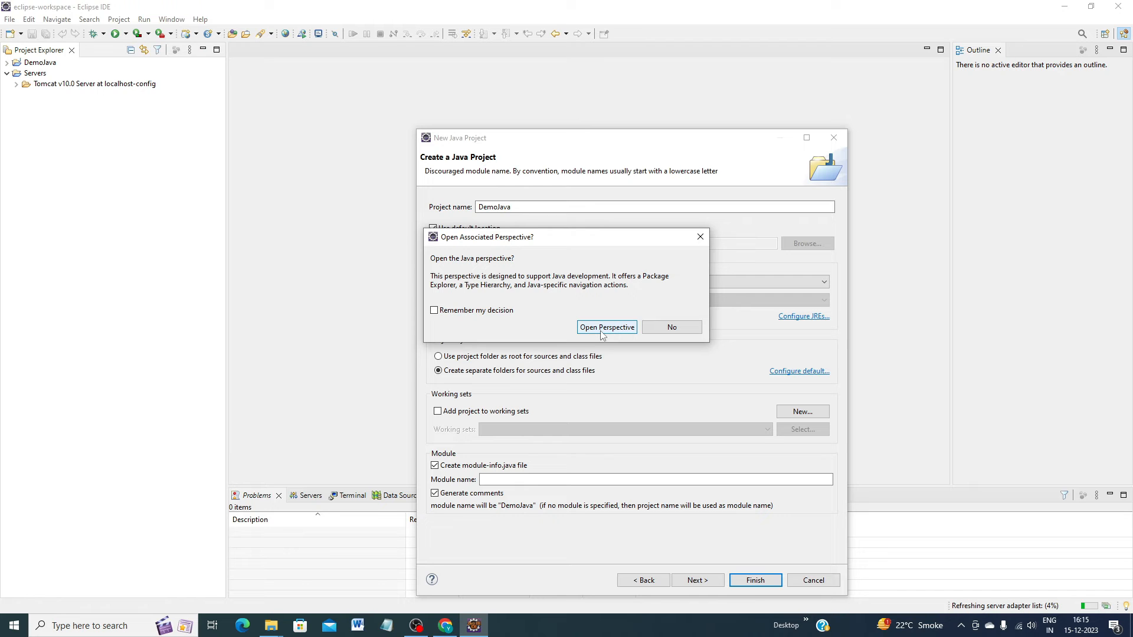
Step: Decline opening the Java perspective and delete module-info.java from the DemoJava project's src folder
click(672, 327)
right_click(66, 94)
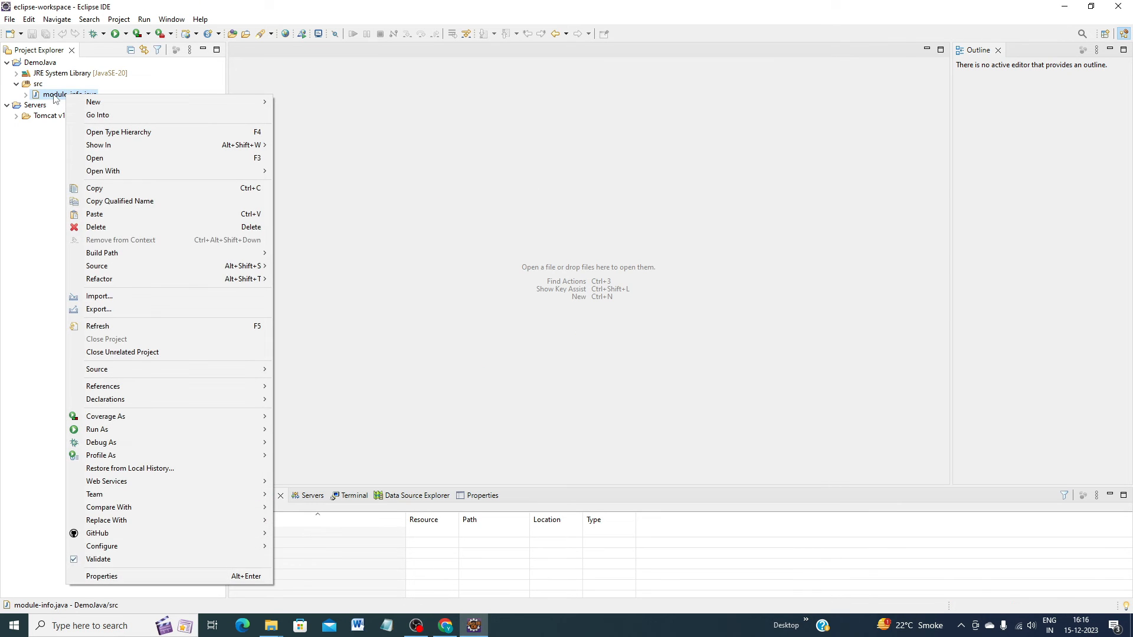
click(653, 165)
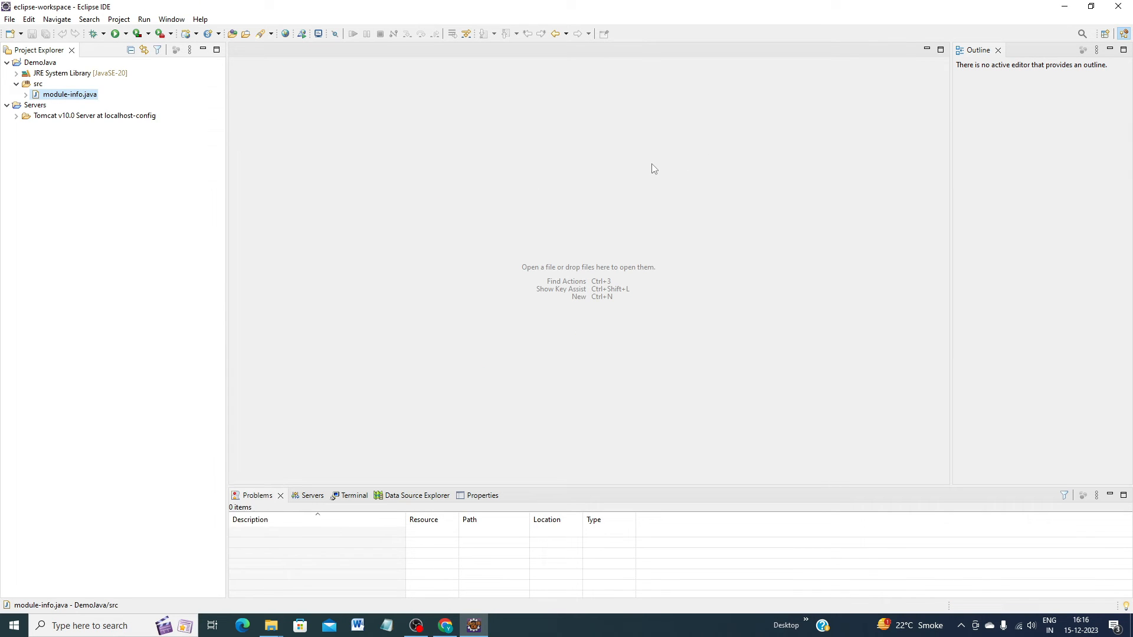
right_click(75, 94)
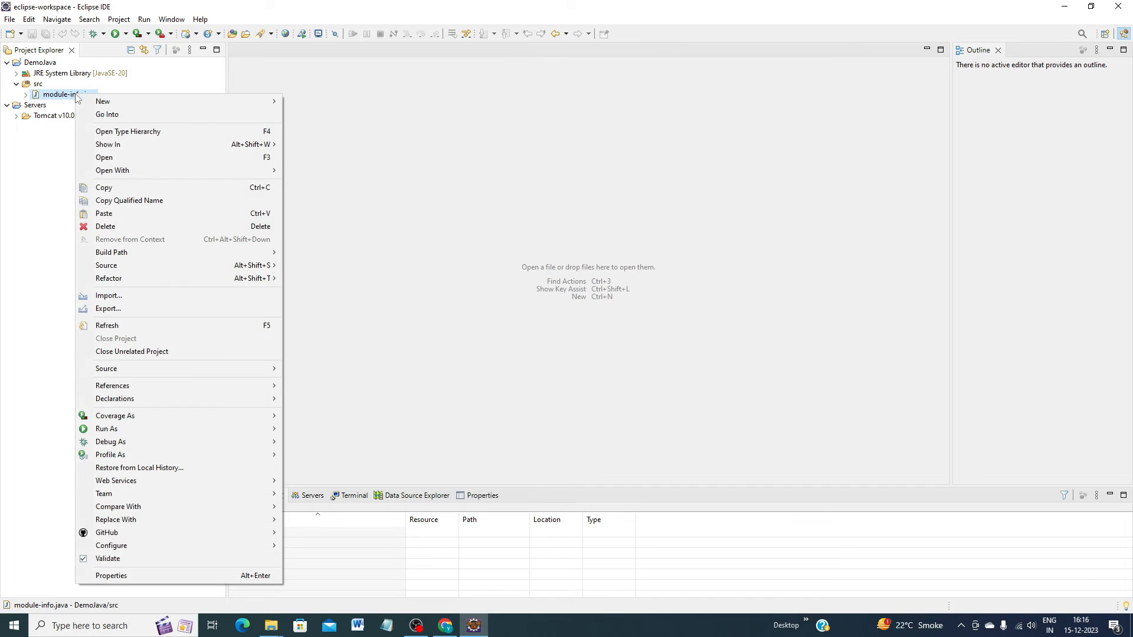
click(104, 227)
click(630, 331)
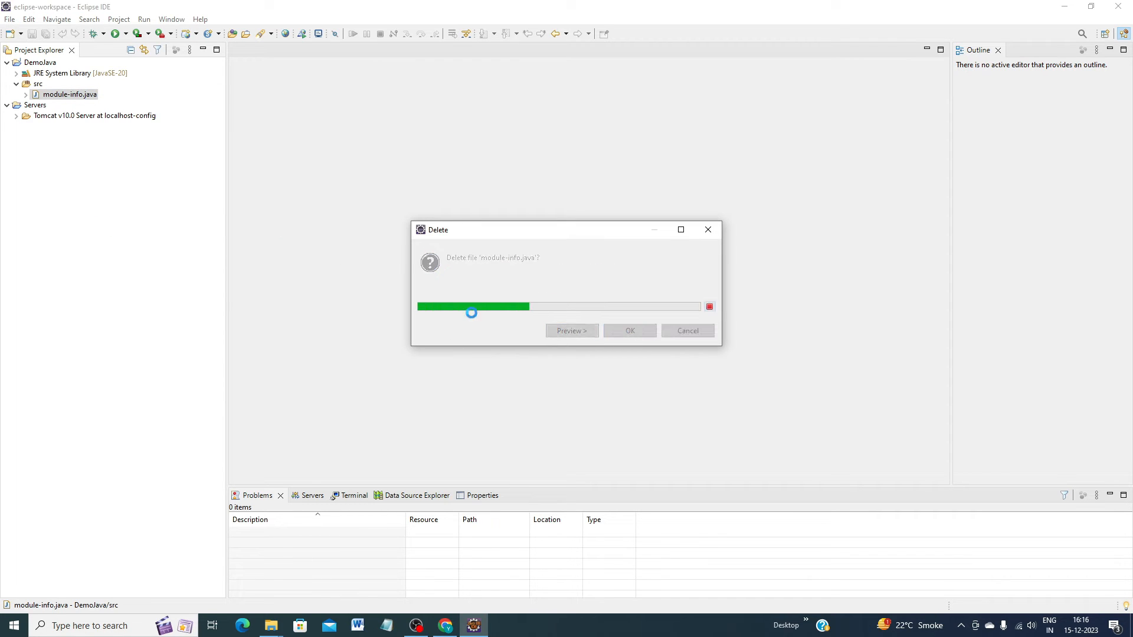
Step: Create a public class named Demo in package com.gopal under src, including a public static void main method stub
right_click(35, 86)
mouse_move(154, 93)
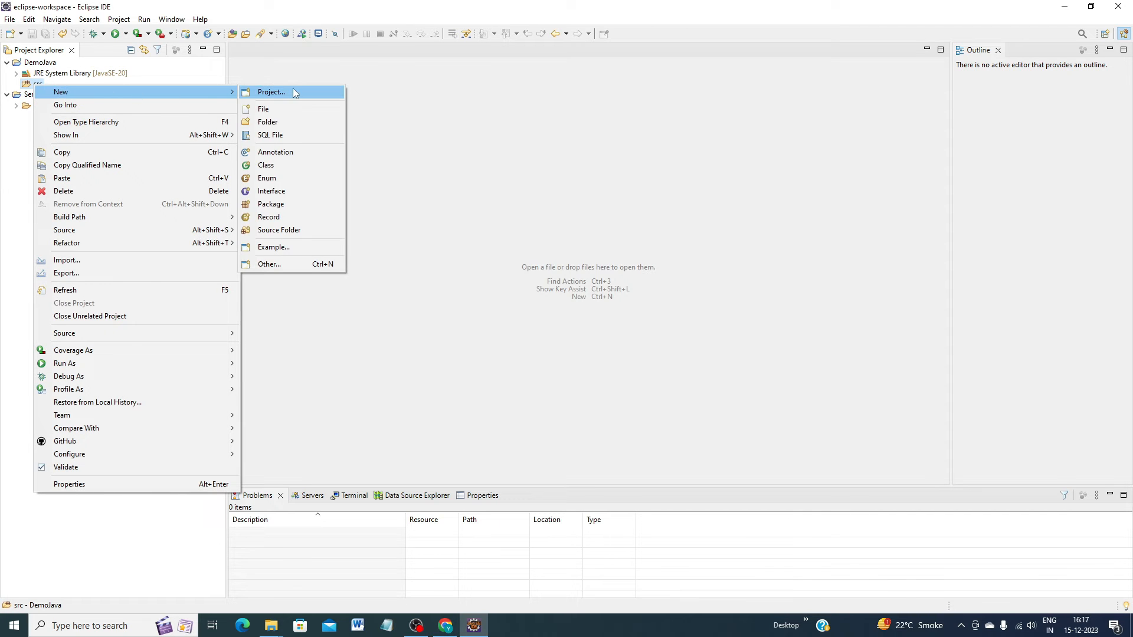
click(291, 165)
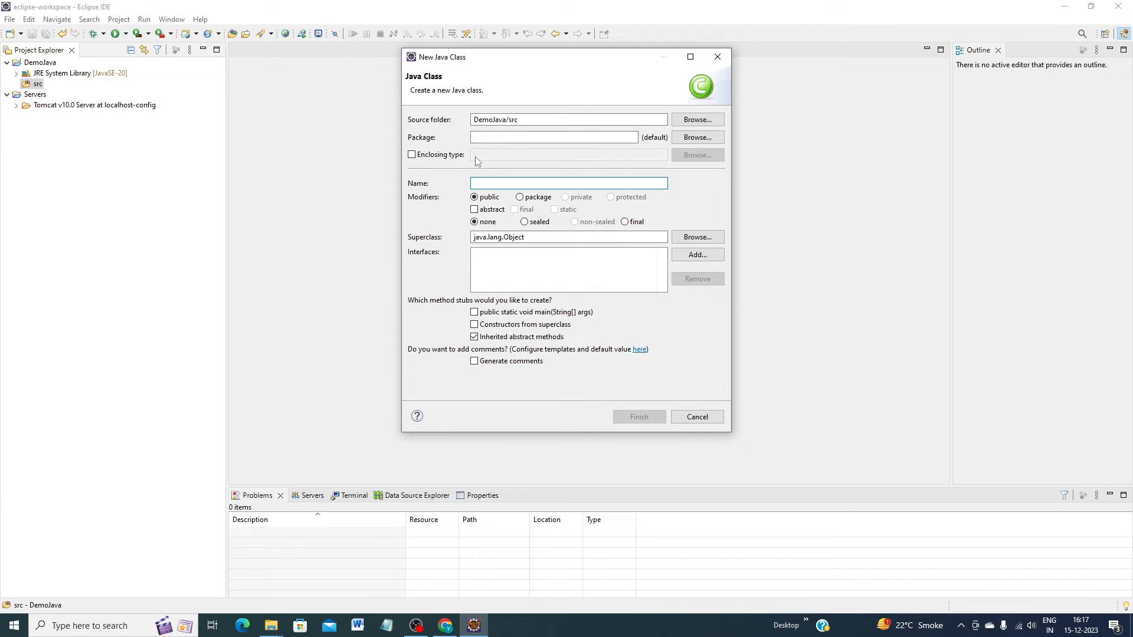
click(479, 138)
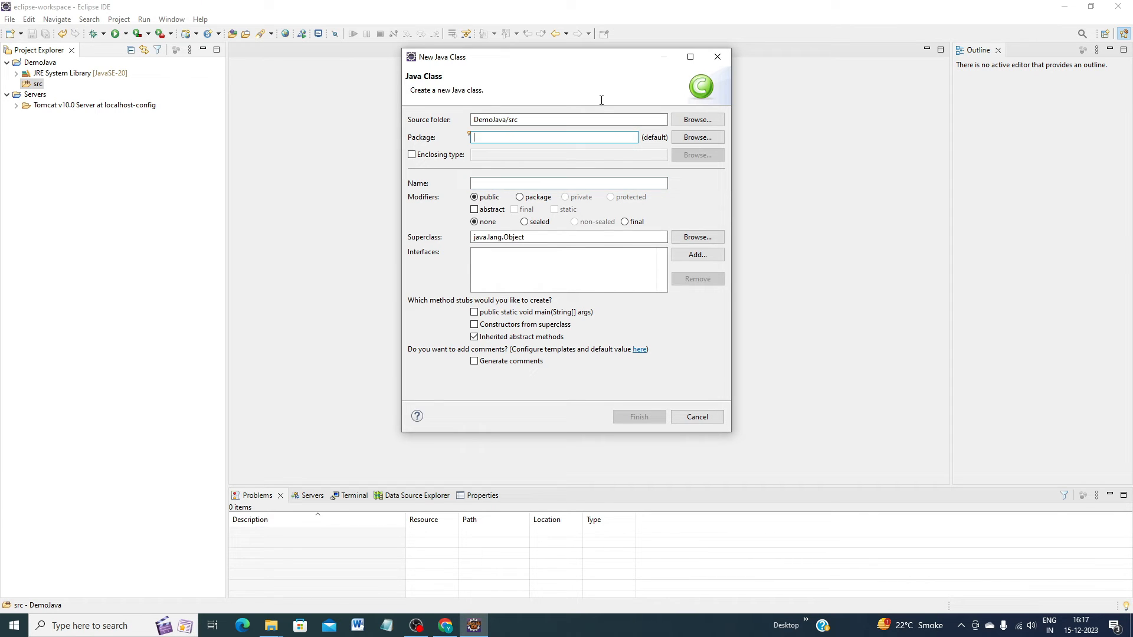
text(com.gopal)
click(513, 183)
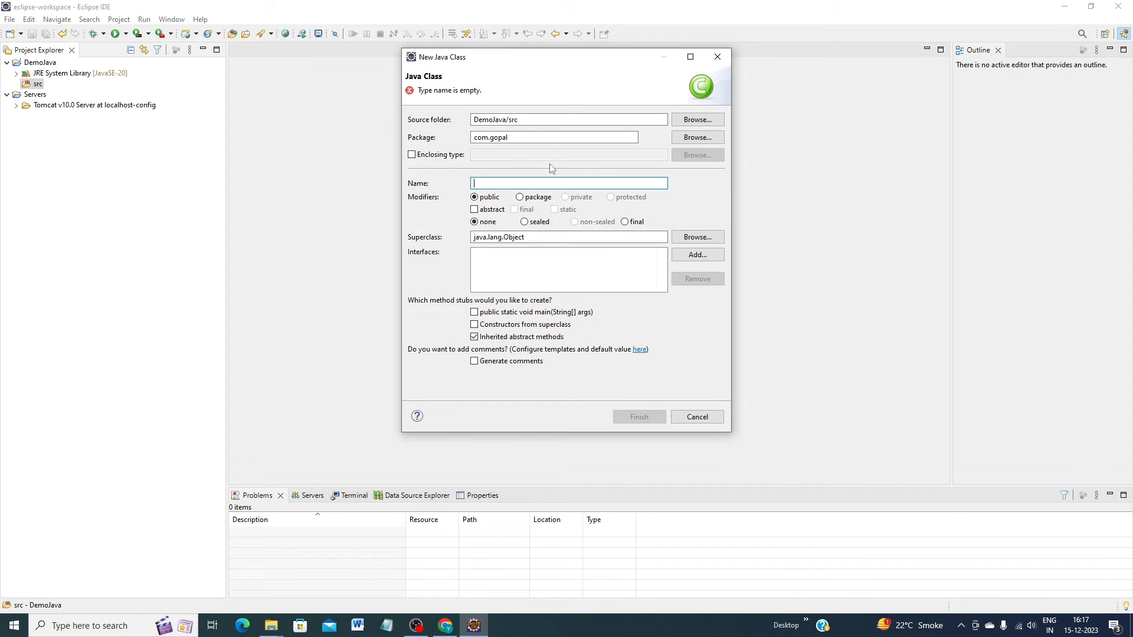
text(Demo)
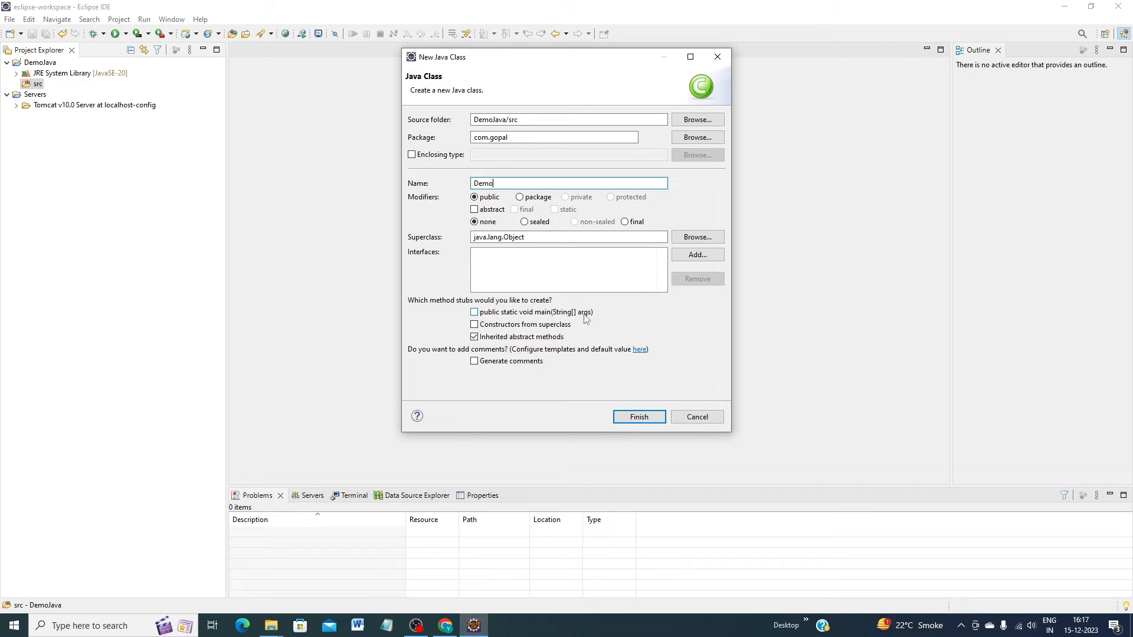
click(474, 312)
click(639, 418)
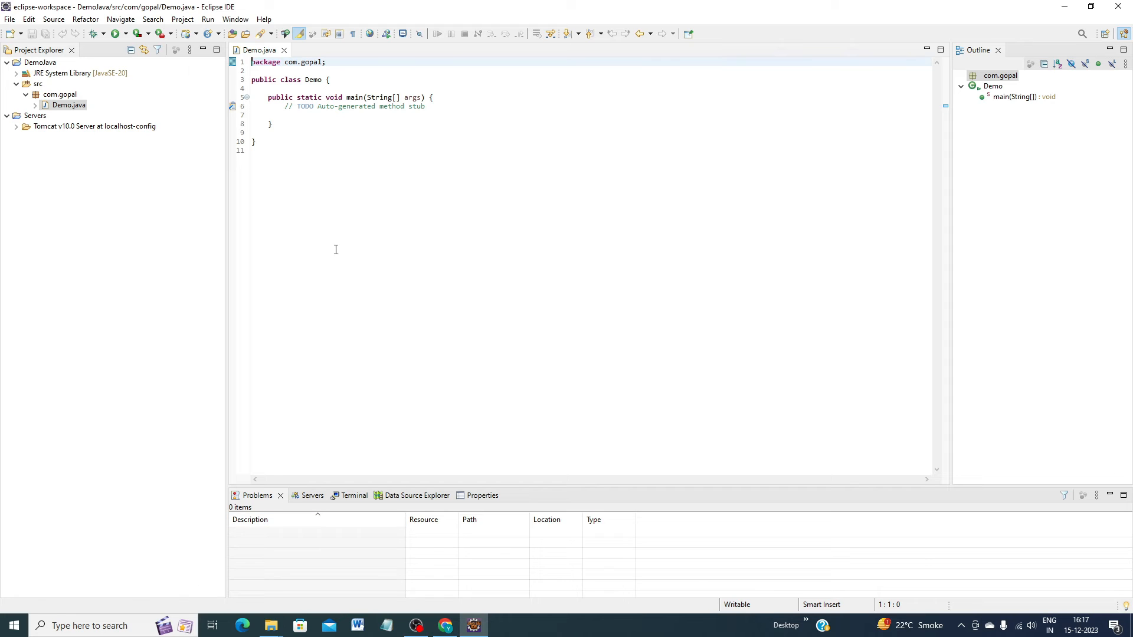
Step: Set the Basic Text Font in the Colors and Fonts preferences to size 16 and apply the change
click(235, 19)
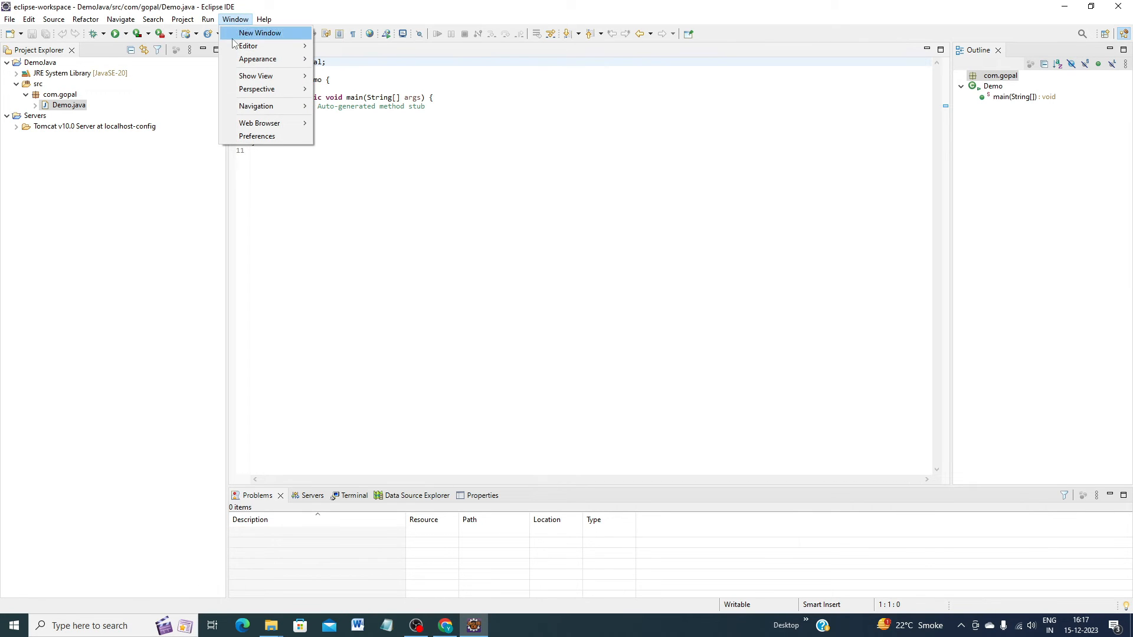
click(258, 137)
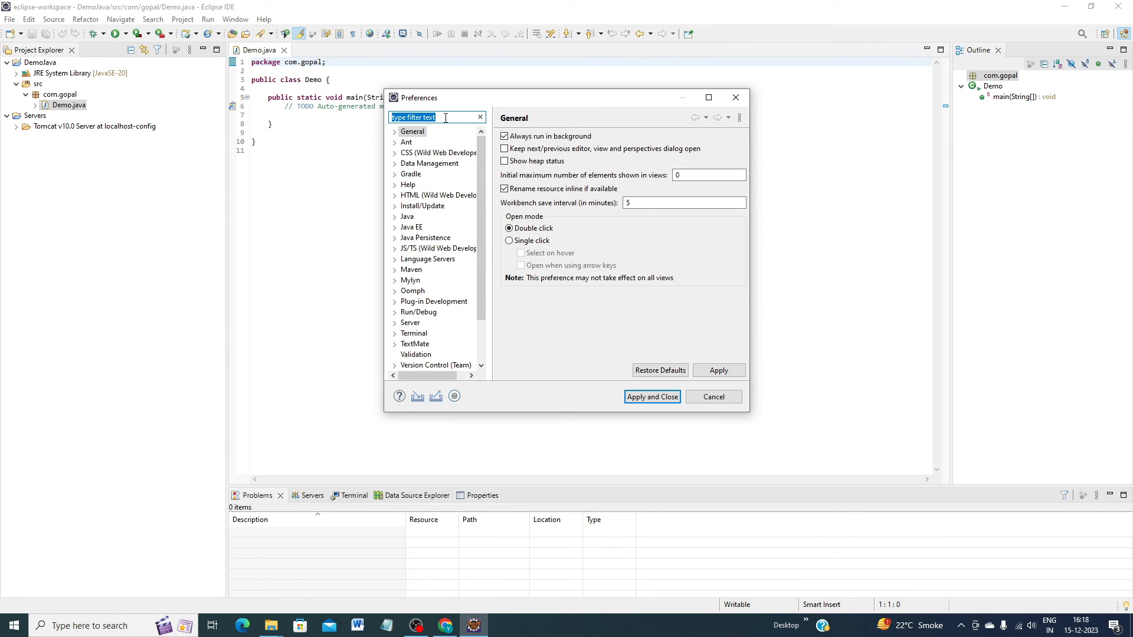
text(font)
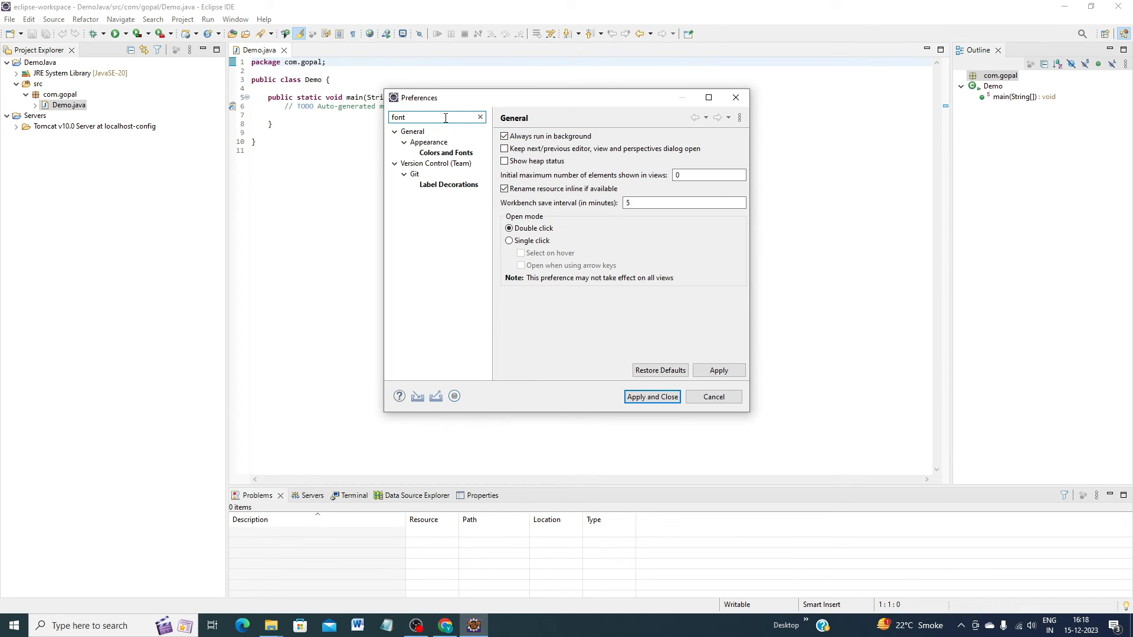
click(440, 154)
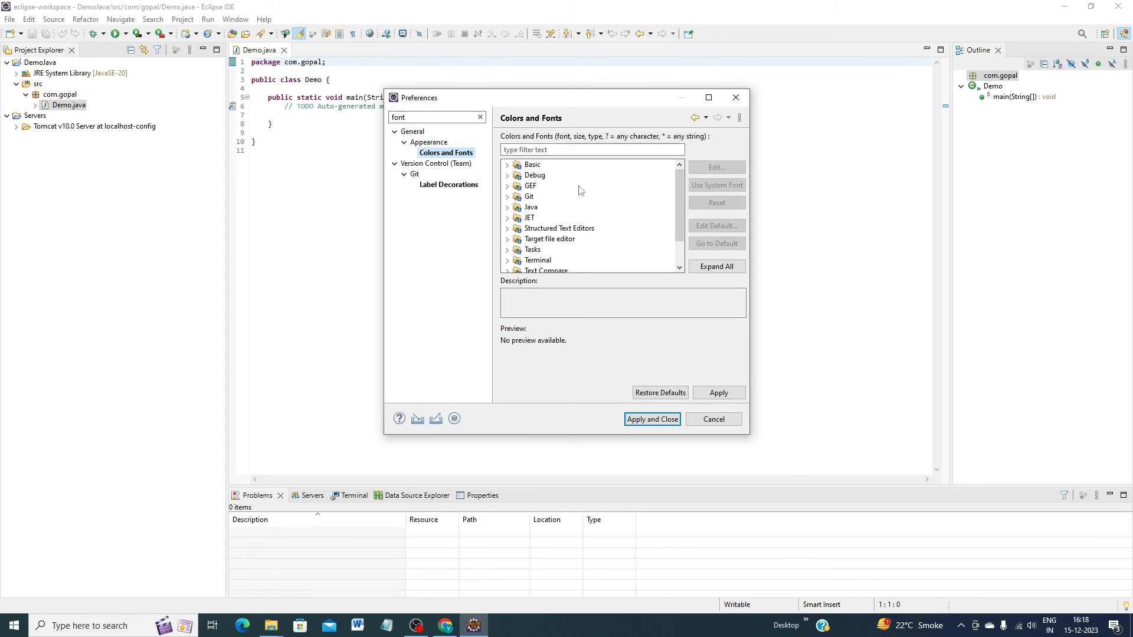
click(508, 167)
scroll(611, 195, down, 6)
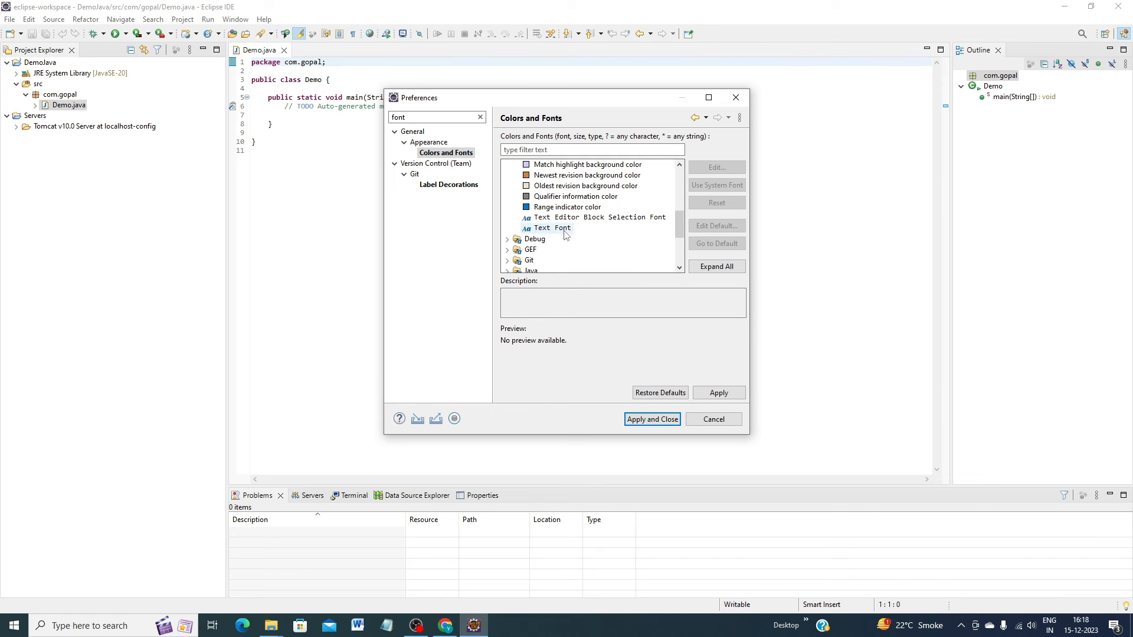
click(561, 230)
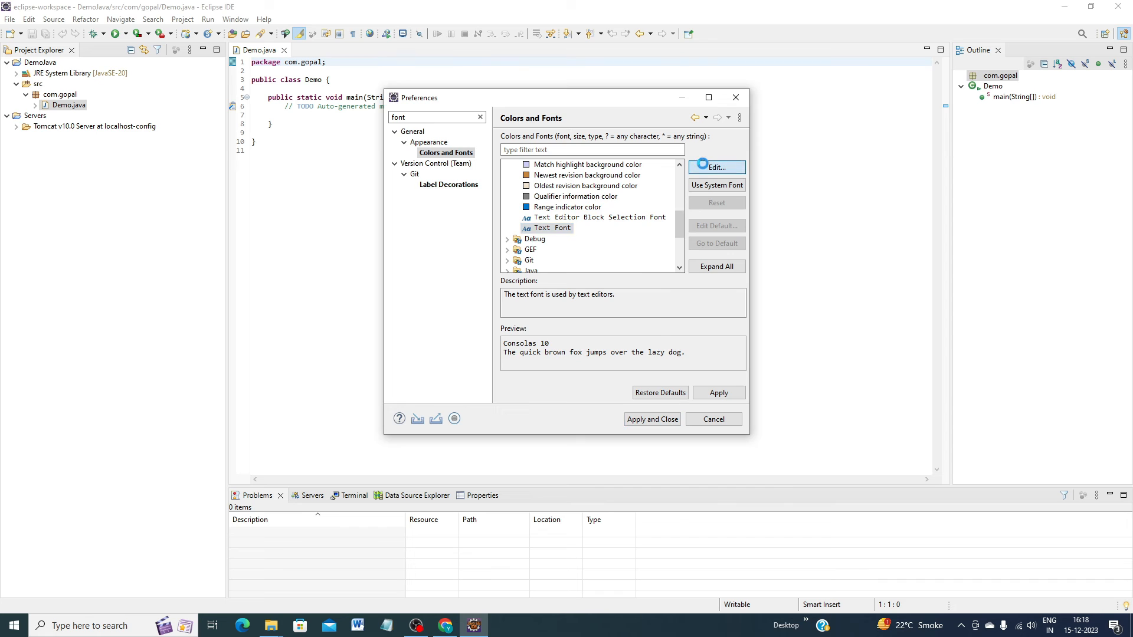
click(705, 168)
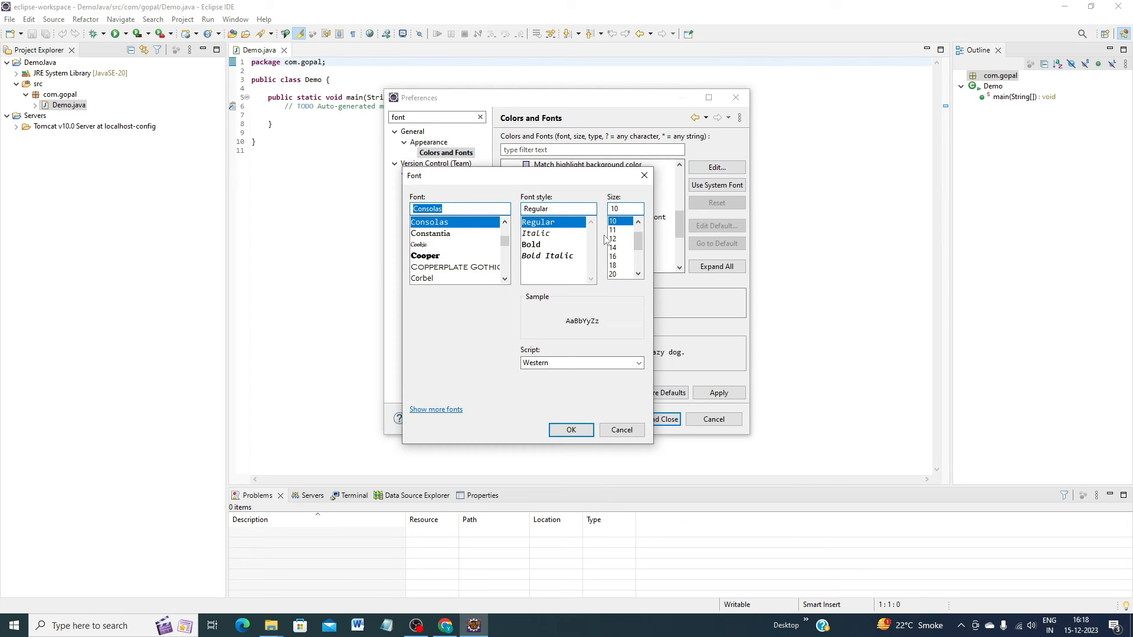
click(616, 266)
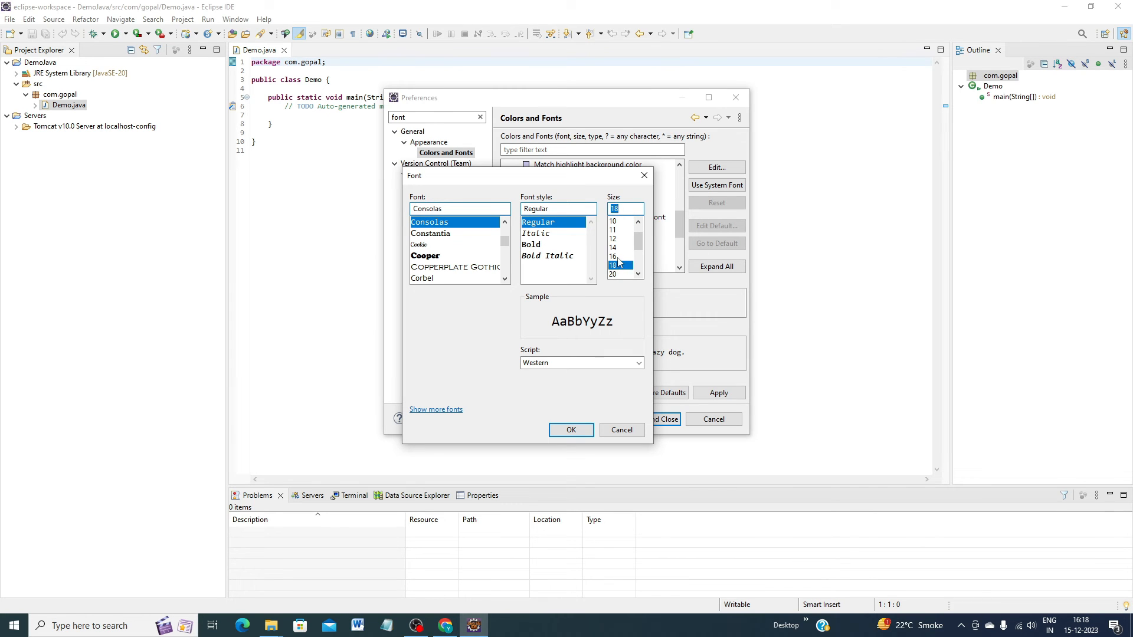
click(616, 256)
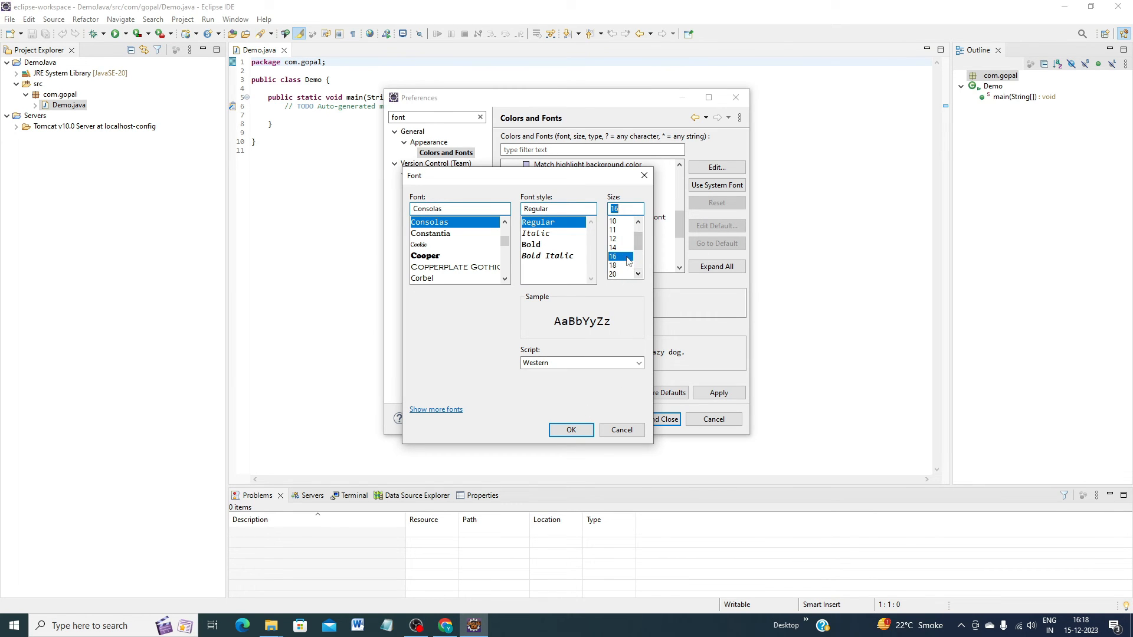
click(573, 431)
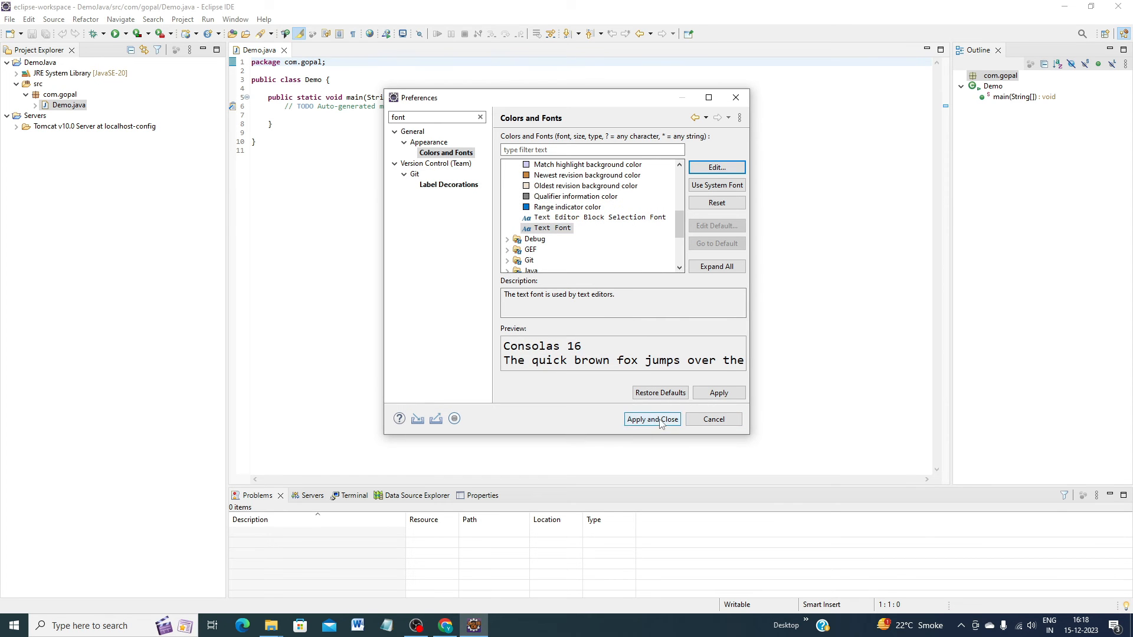
click(652, 420)
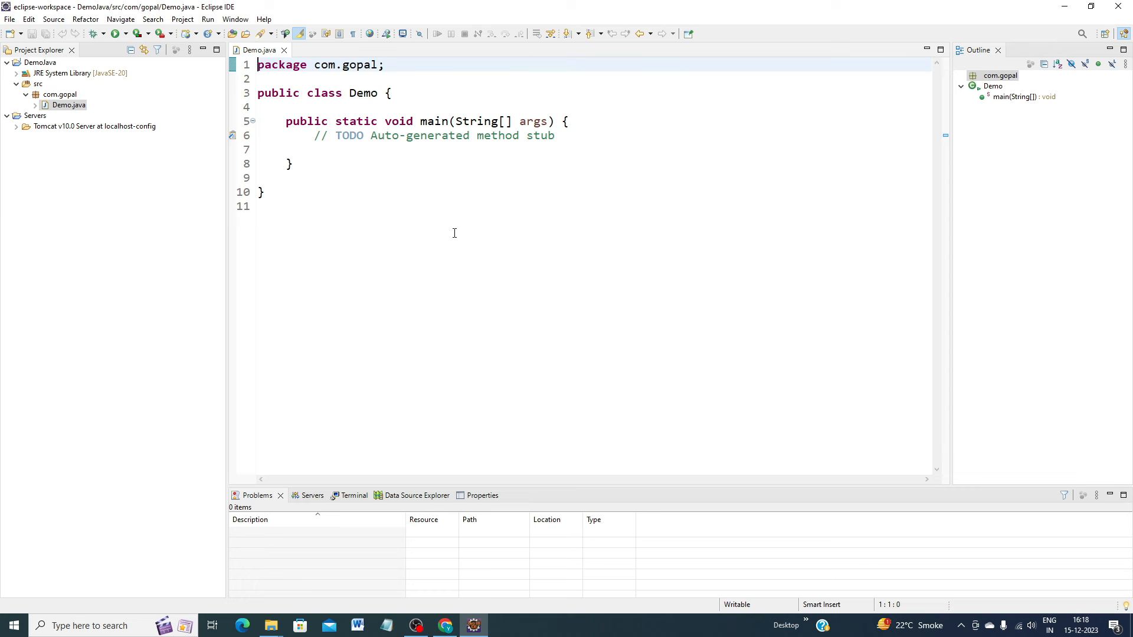
Step: Put the main method's opening brace on its own line and delete the TODO auto-generated comment
click(557, 122)
key(Return)
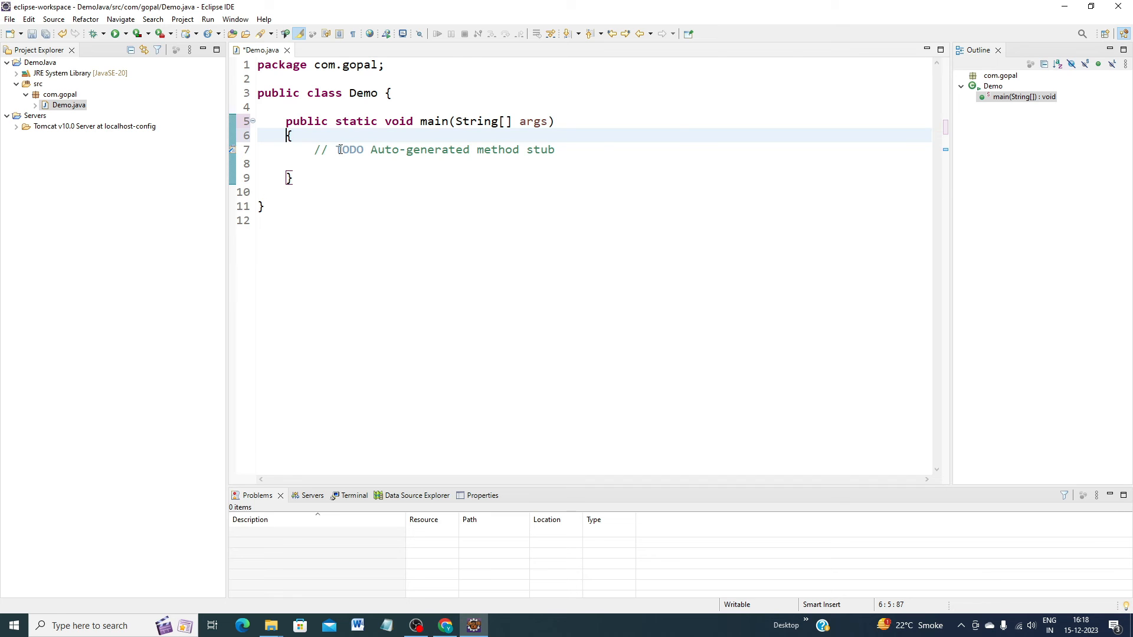
drag(315, 153, 571, 143)
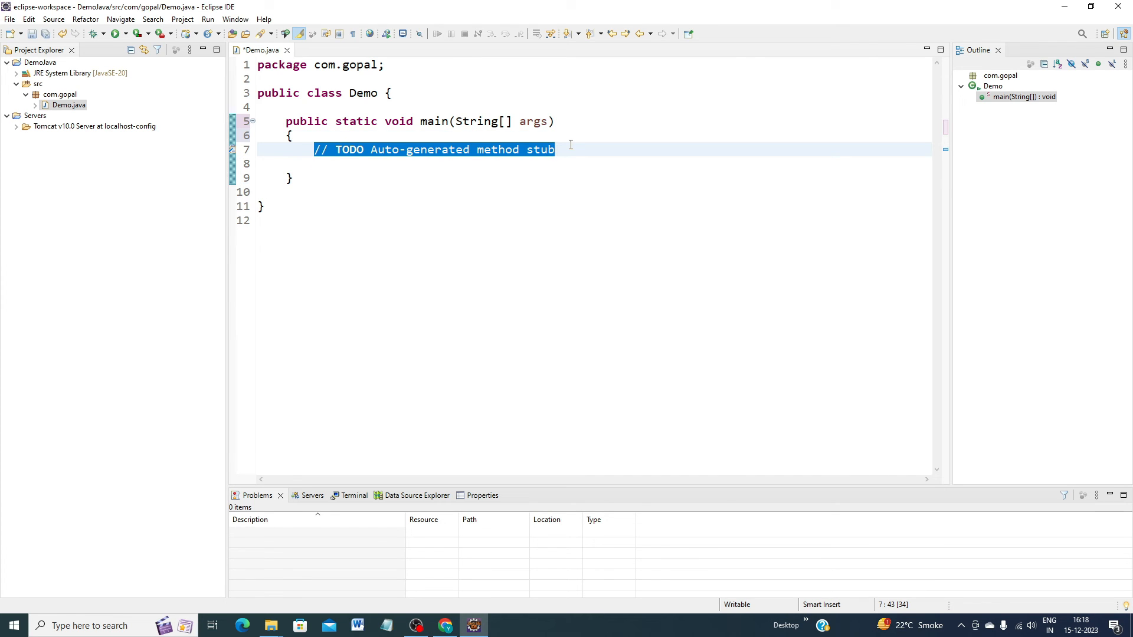
key(Delete)
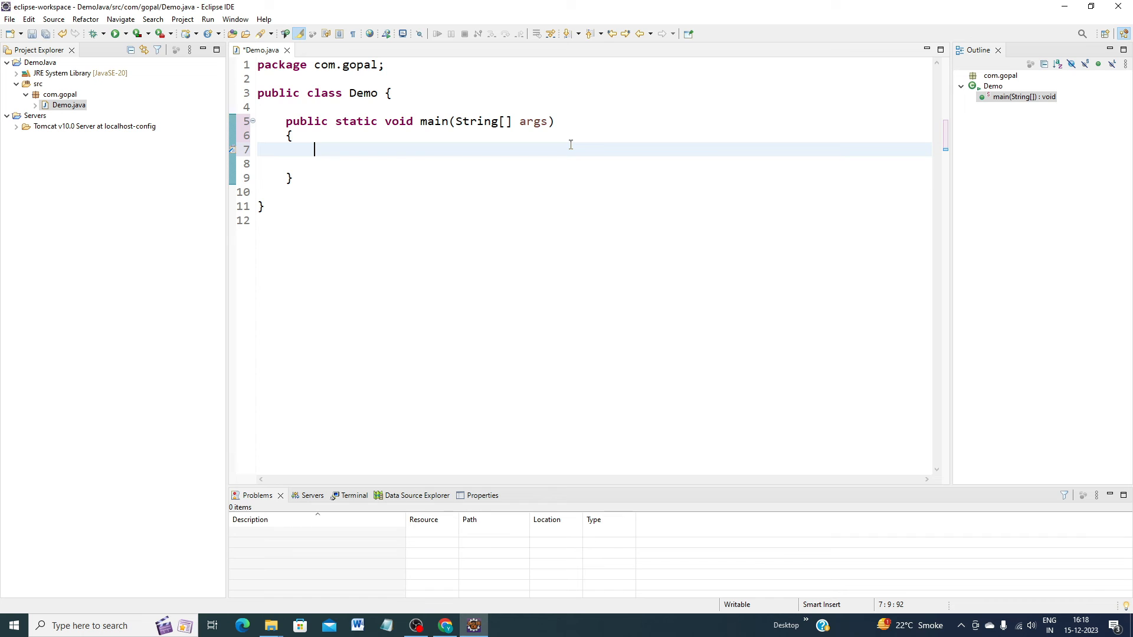
Step: Write System.out.println("Hello World"); inside the main method and save Demo.java
text(System.)
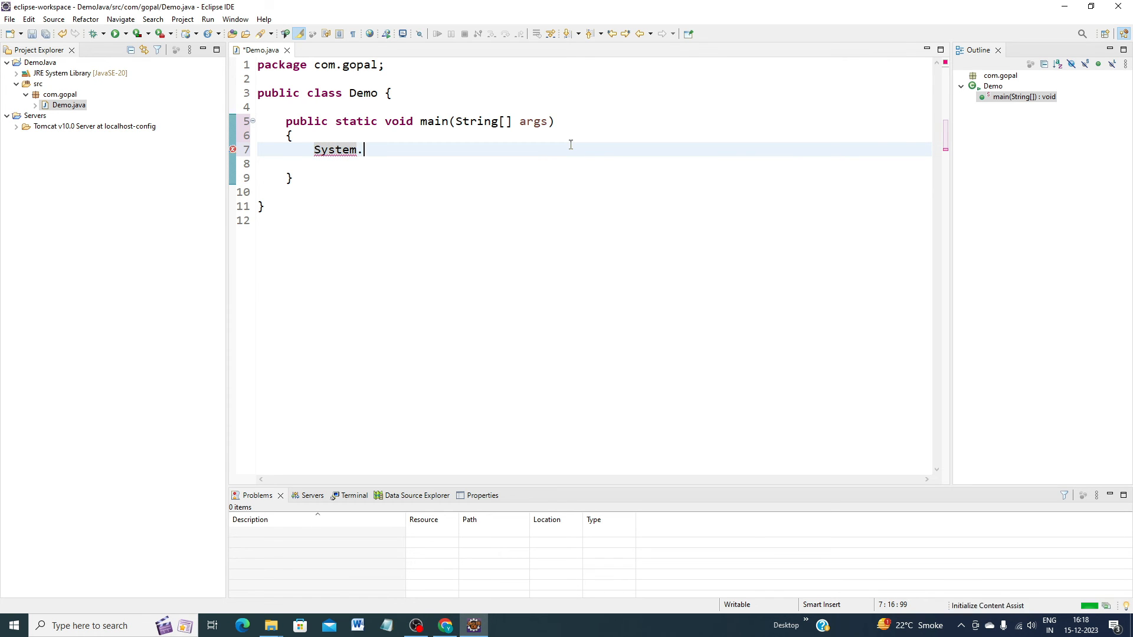
text(out.)
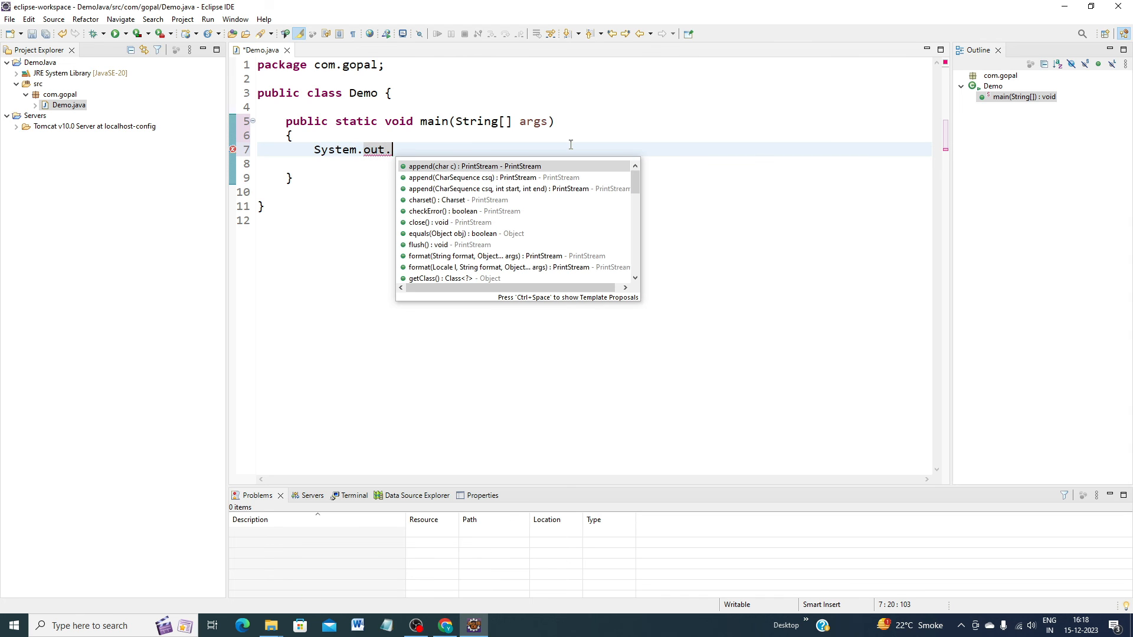
text(pri)
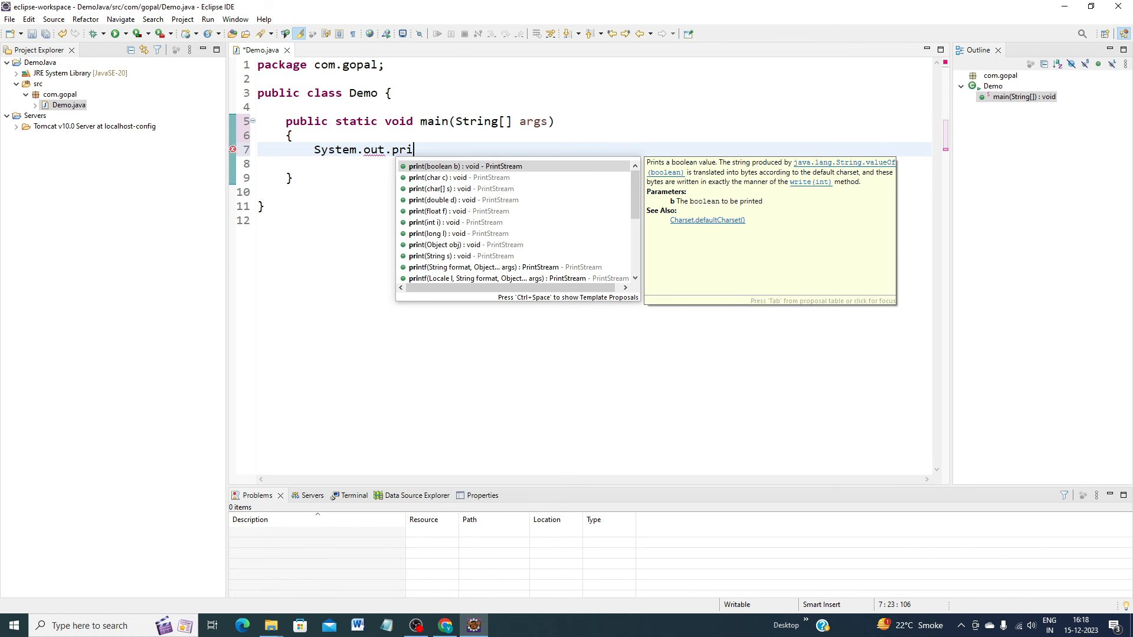
text(ntln)
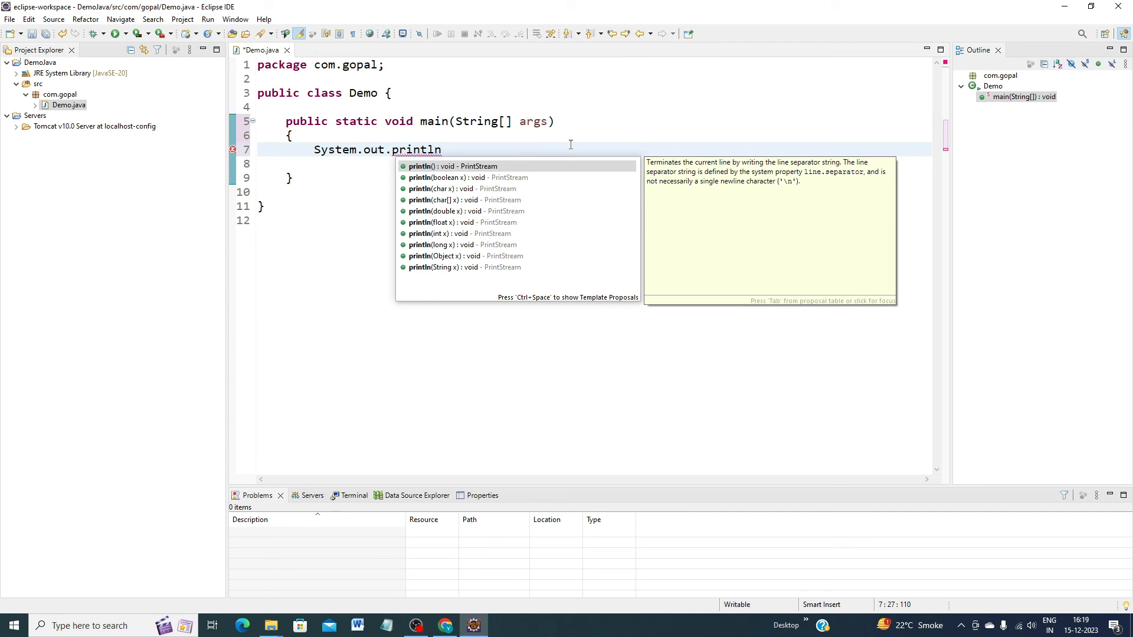
text(()
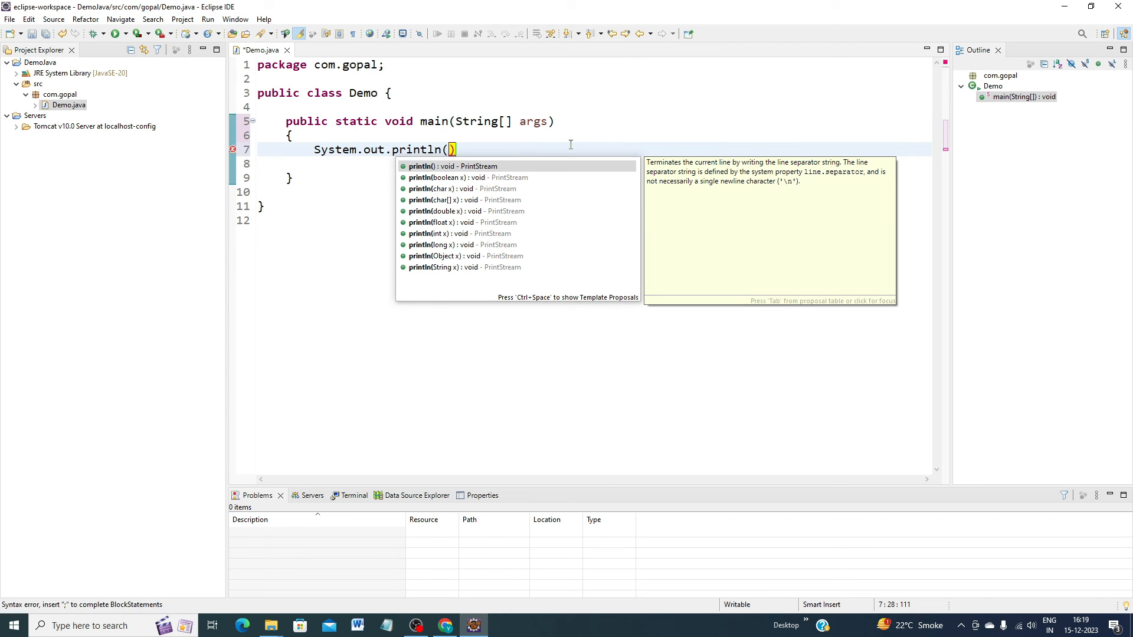
text(")
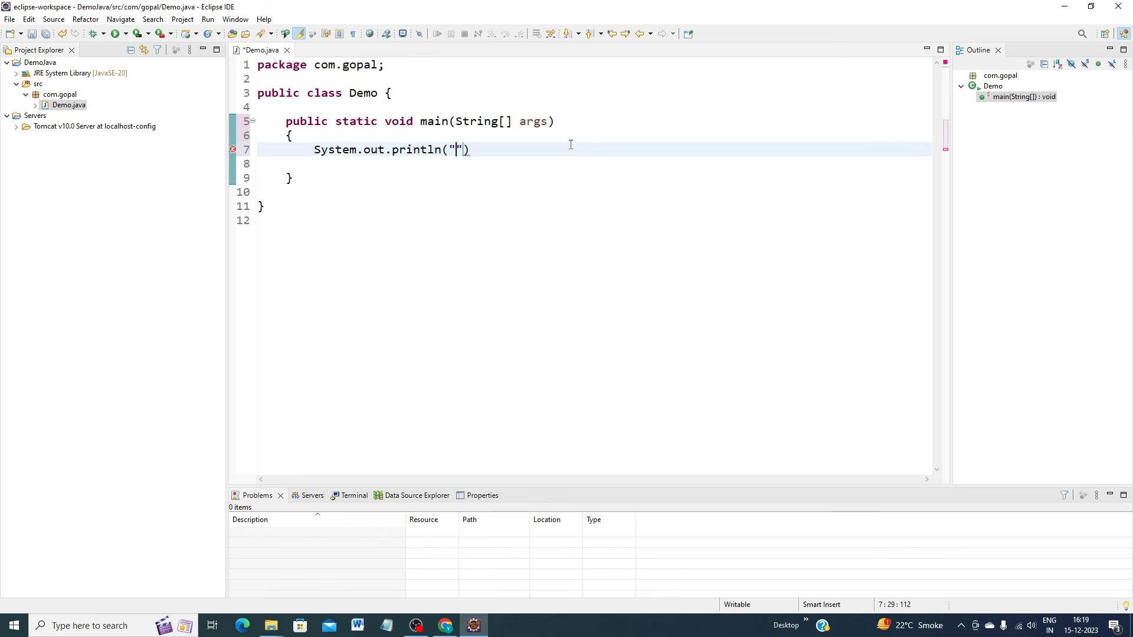
click(487, 152)
text(;)
text(He)
text(ll)
text(o)
text( Wo)
text(rld)
click(46, 34)
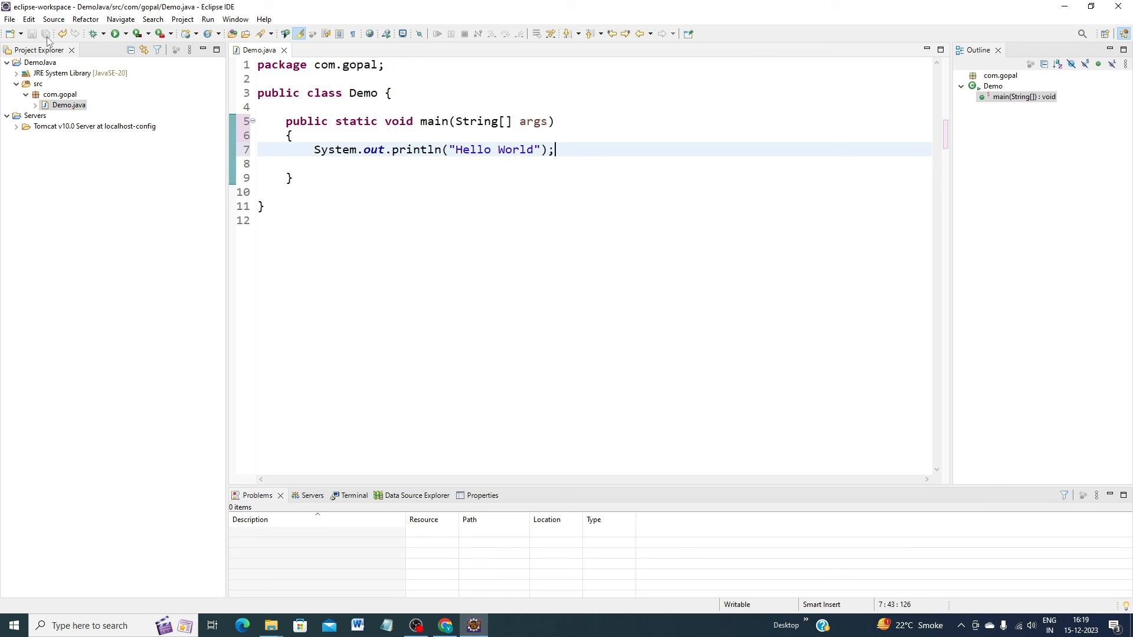
Step: Run the Demo class as a Java application and check its output in the console
right_click(457, 249)
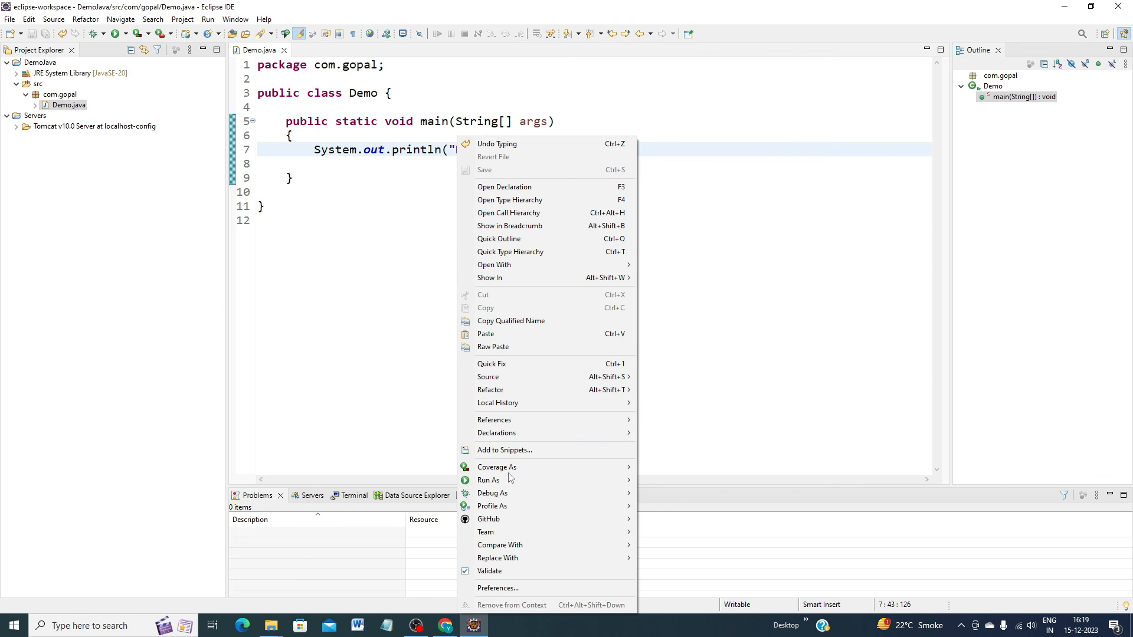
mouse_move(518, 480)
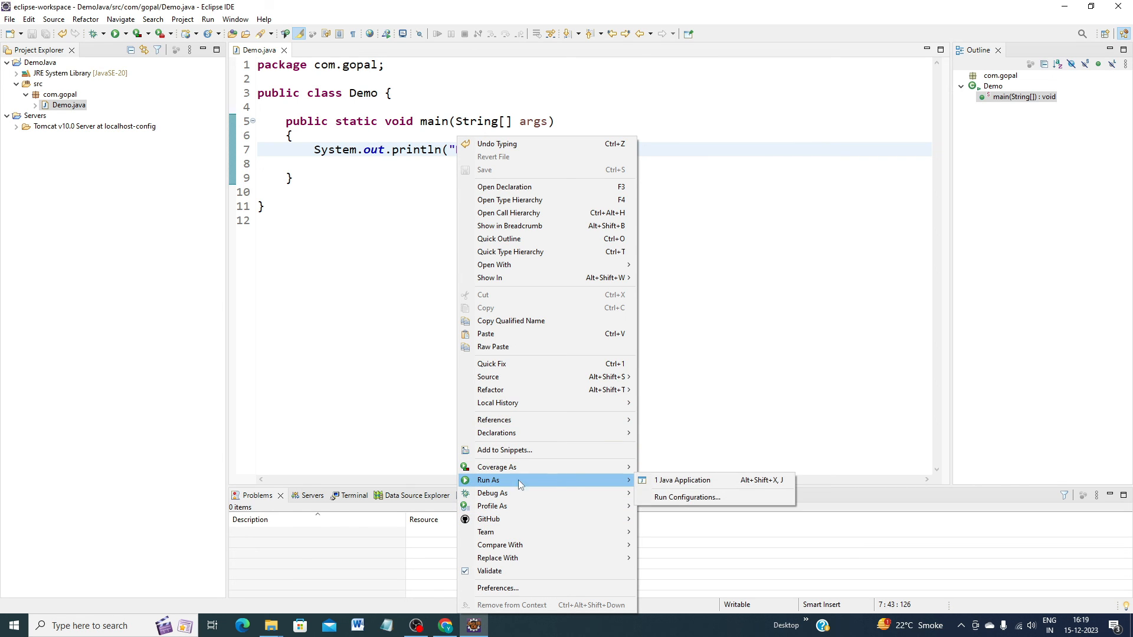
click(708, 483)
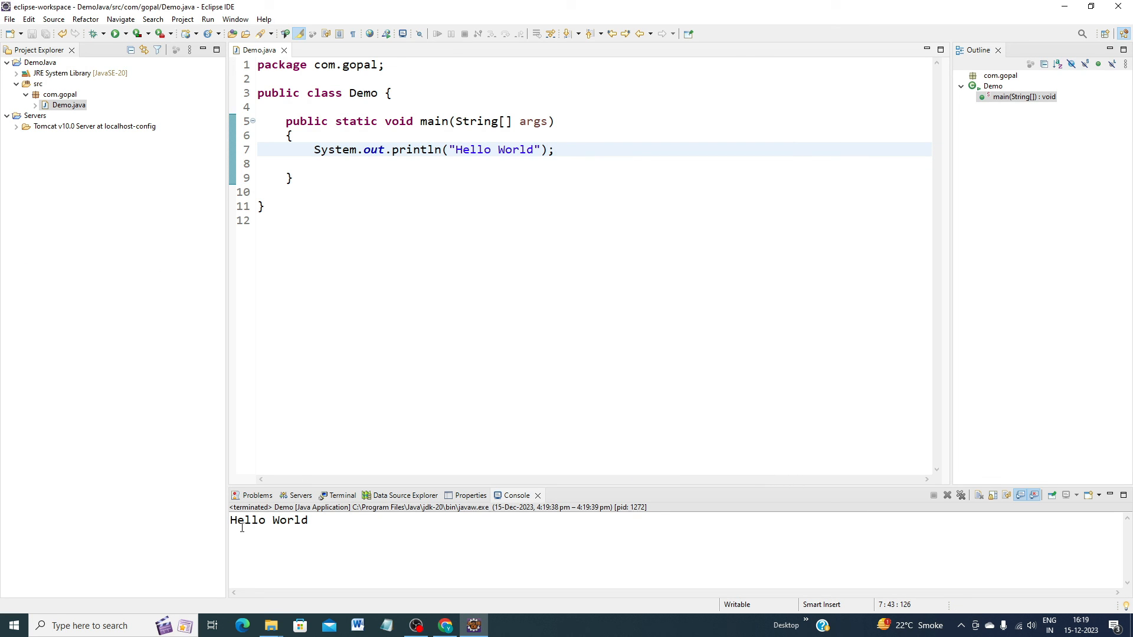
click(319, 521)
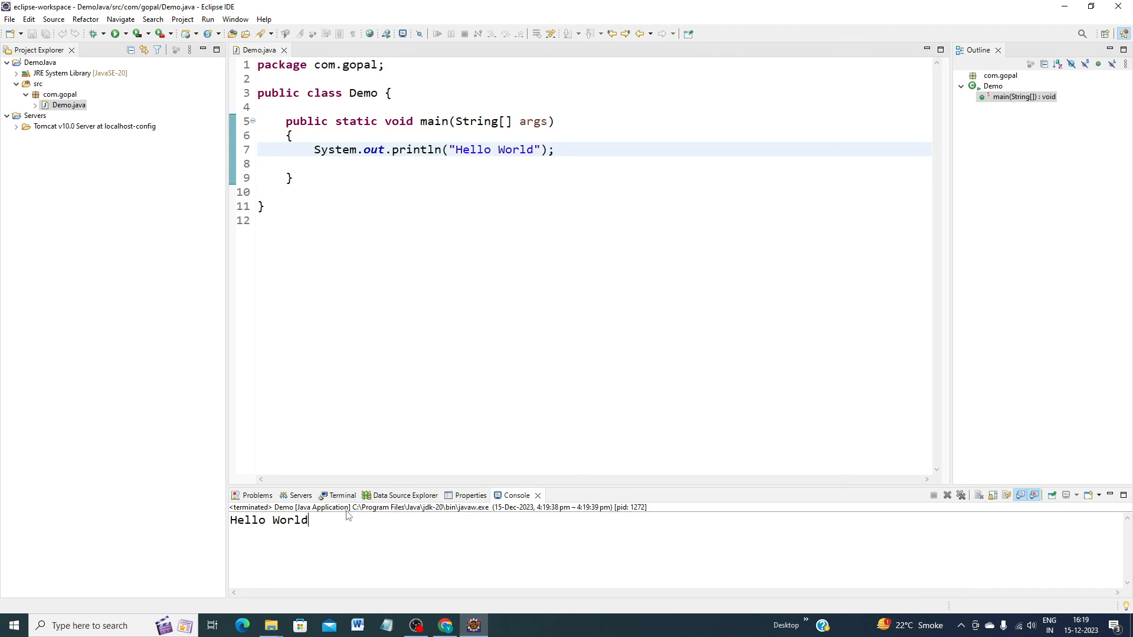